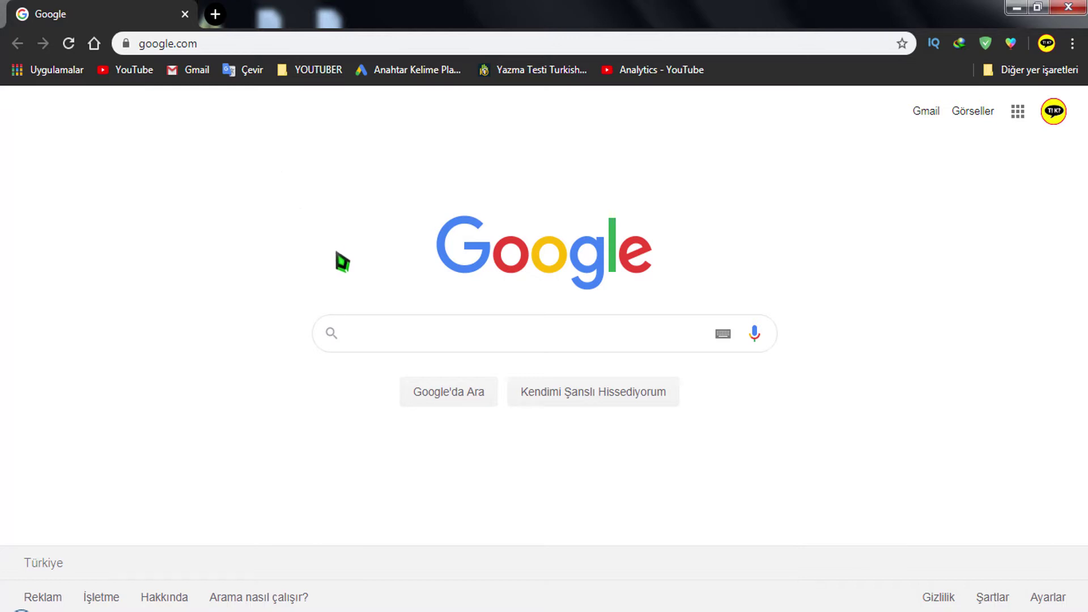
# - Search Google for "camtasia studio 9 full indir"
pyautogui.click(392, 338)
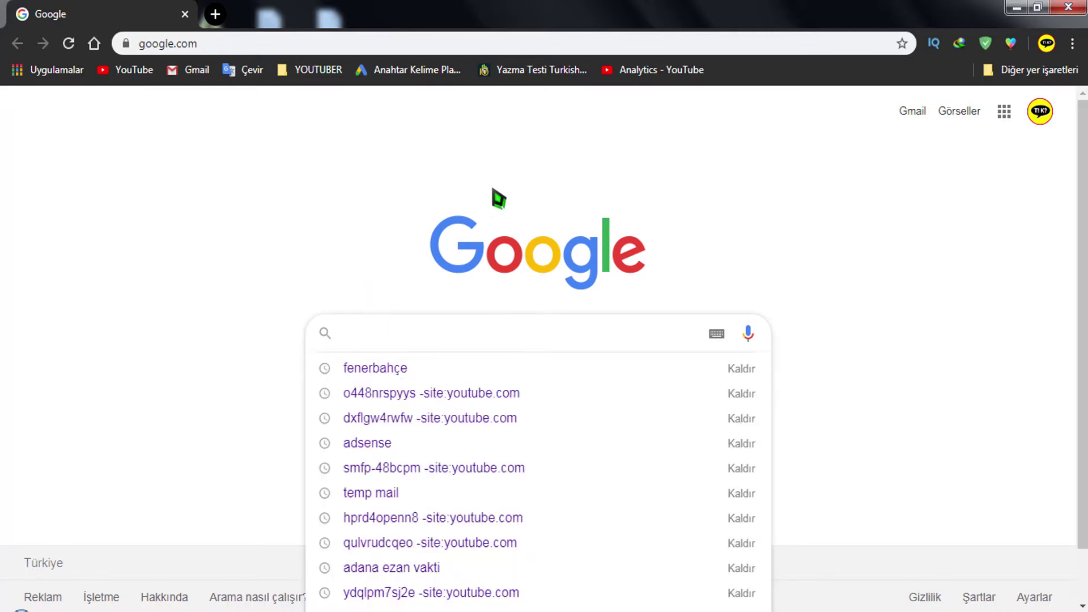
pyautogui.write('cama')
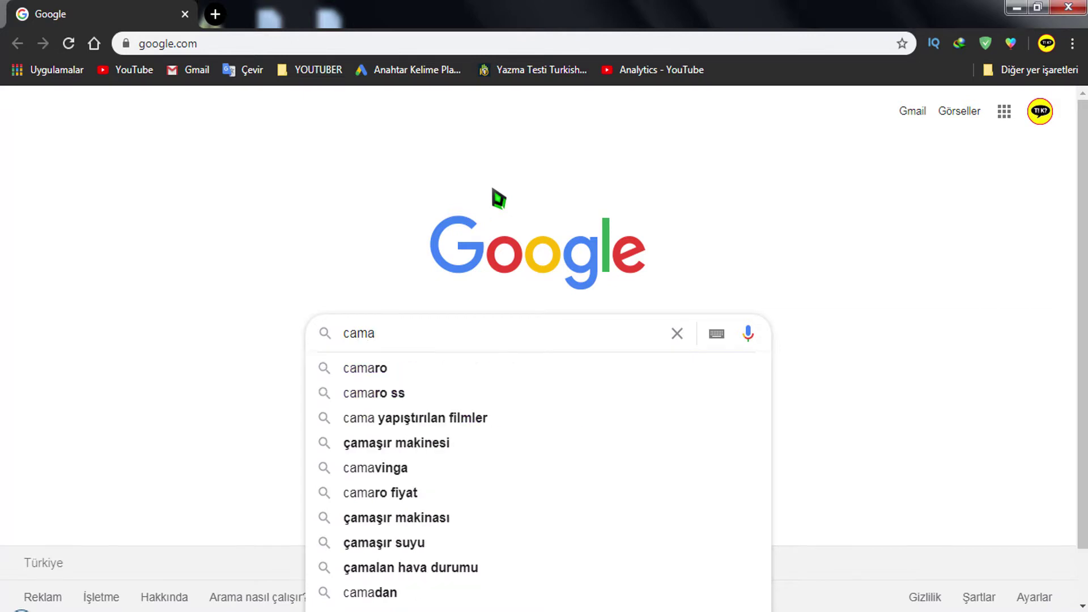
pyautogui.press('BackSpace')
pyautogui.write('s')
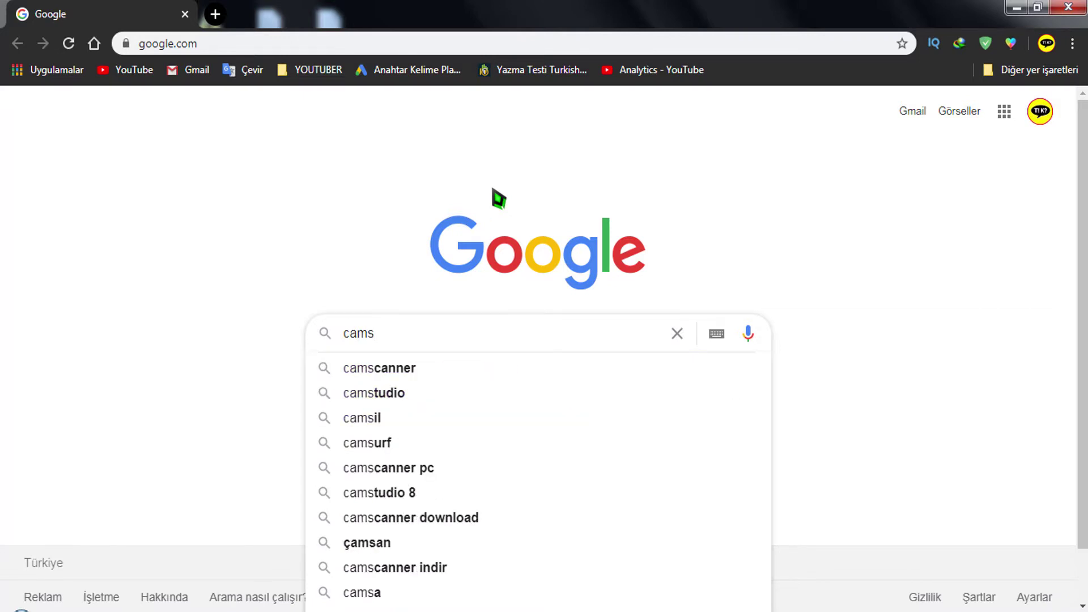
pyautogui.write('ta')
pyautogui.press('Down')
pyautogui.press('Down')
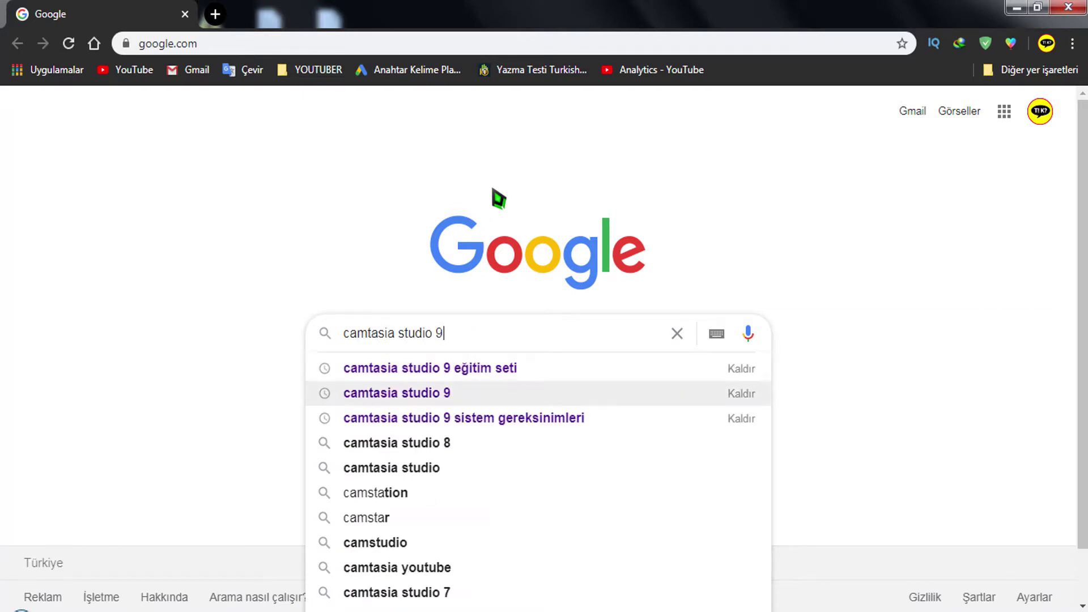
pyautogui.write('full indir')
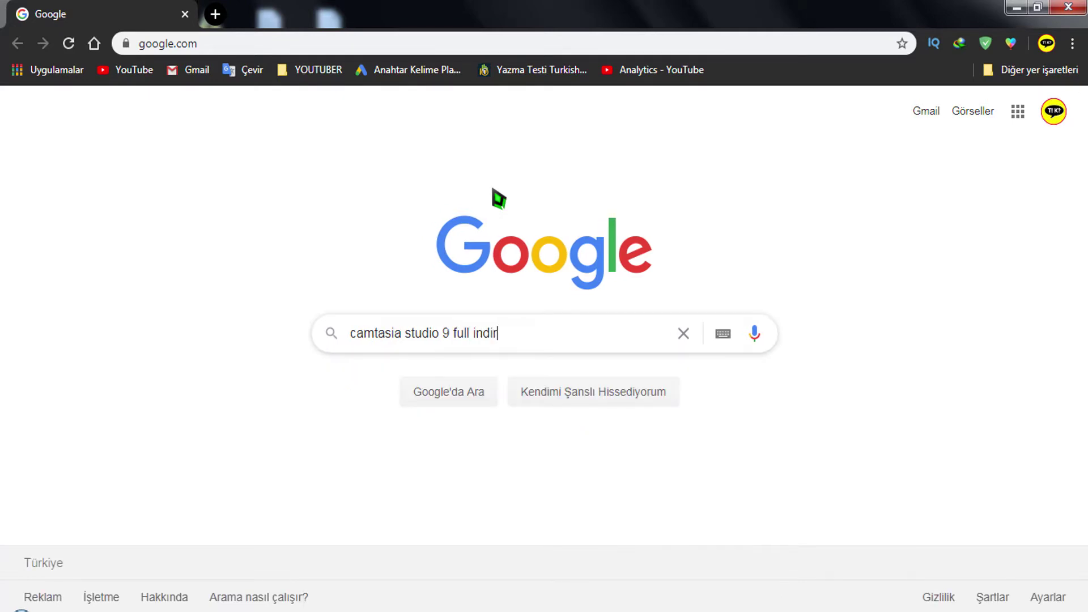
pyautogui.press('Return')
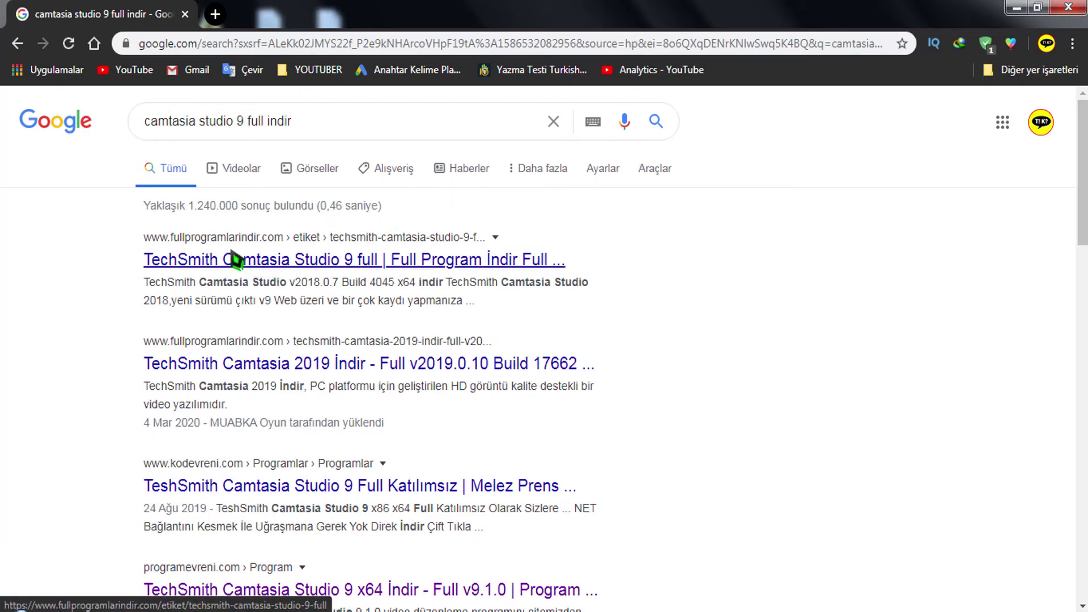
# - Open the first fullprogramlarindir.com search result and its TechSmith Camtasia Studio v2018.0.7 Build 4045 article
pyautogui.click(344, 261)
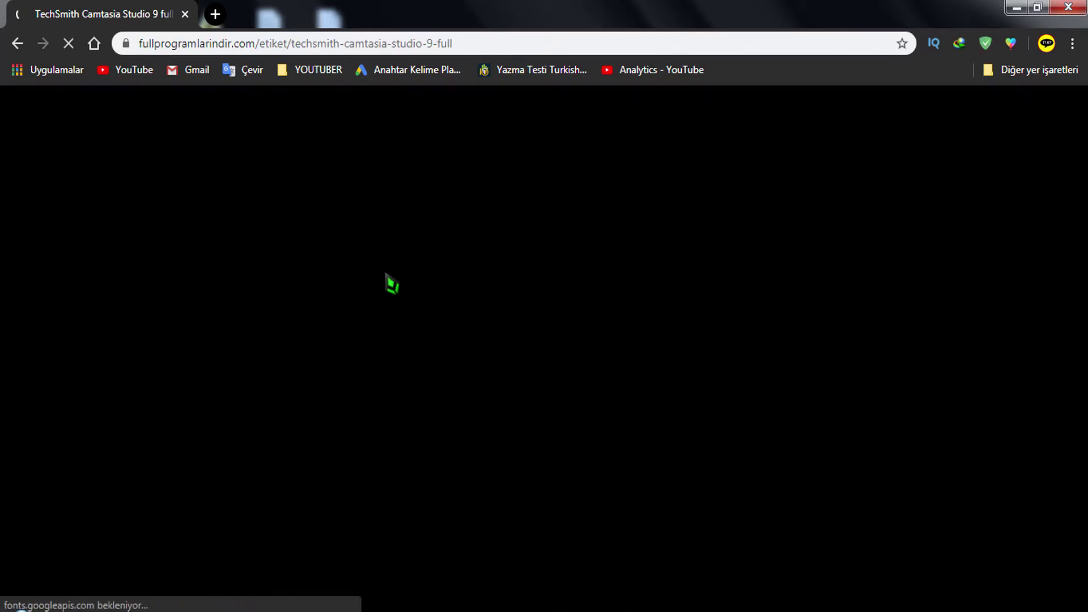
pyautogui.scroll(-5, 486, 288)
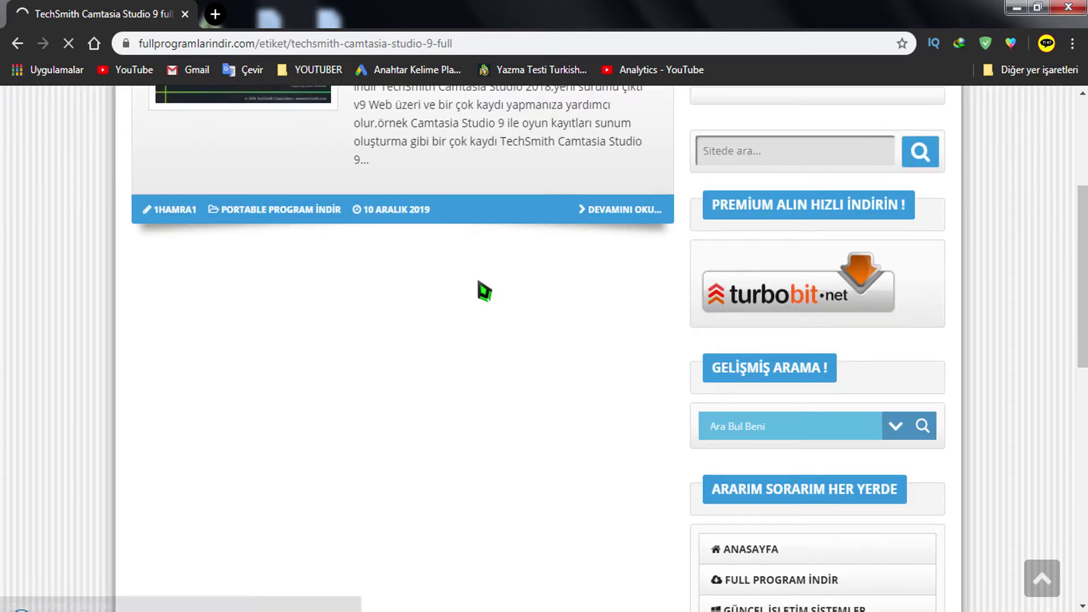
pyautogui.scroll(5, 484, 284)
pyautogui.click(499, 279)
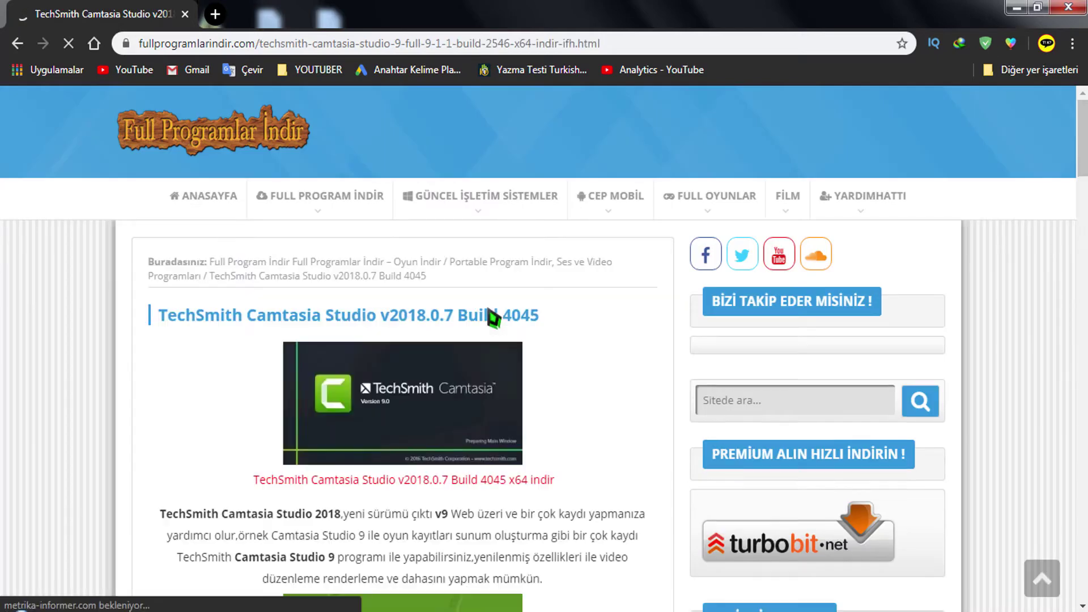
# - Examine the article's file size, archive details and alternative download links, and close the browser
pyautogui.scroll(-10, 494, 318)
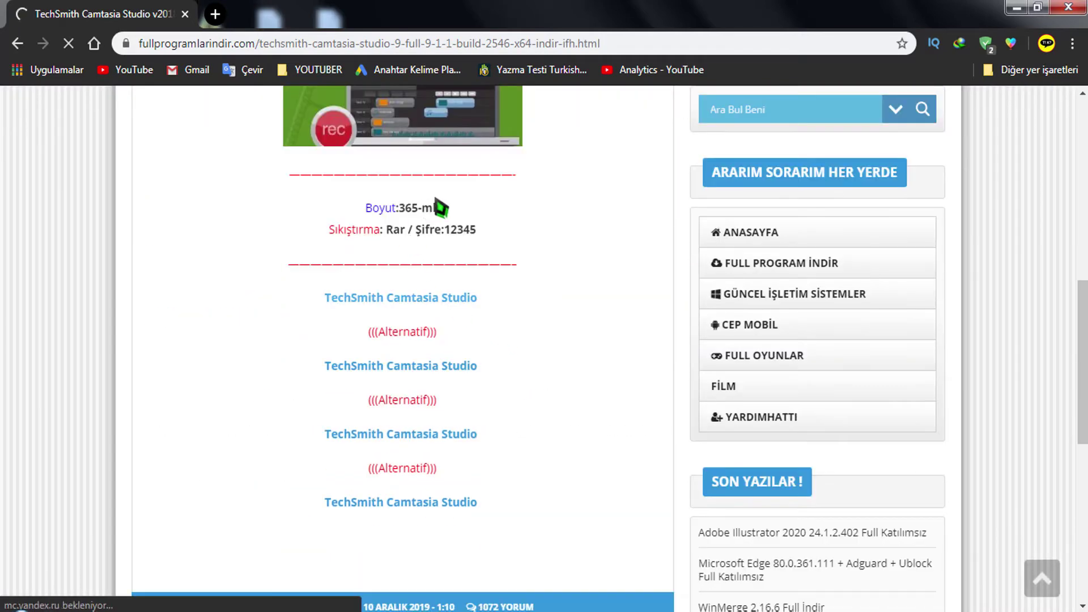
pyautogui.doubleClick(397, 208)
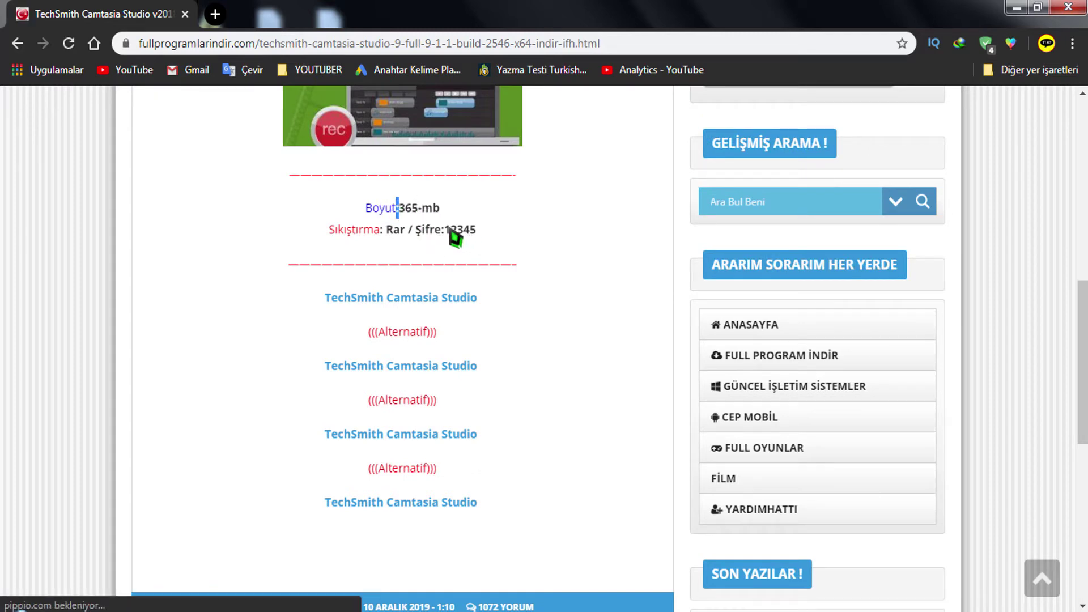
pyautogui.scroll(-3, 485, 237)
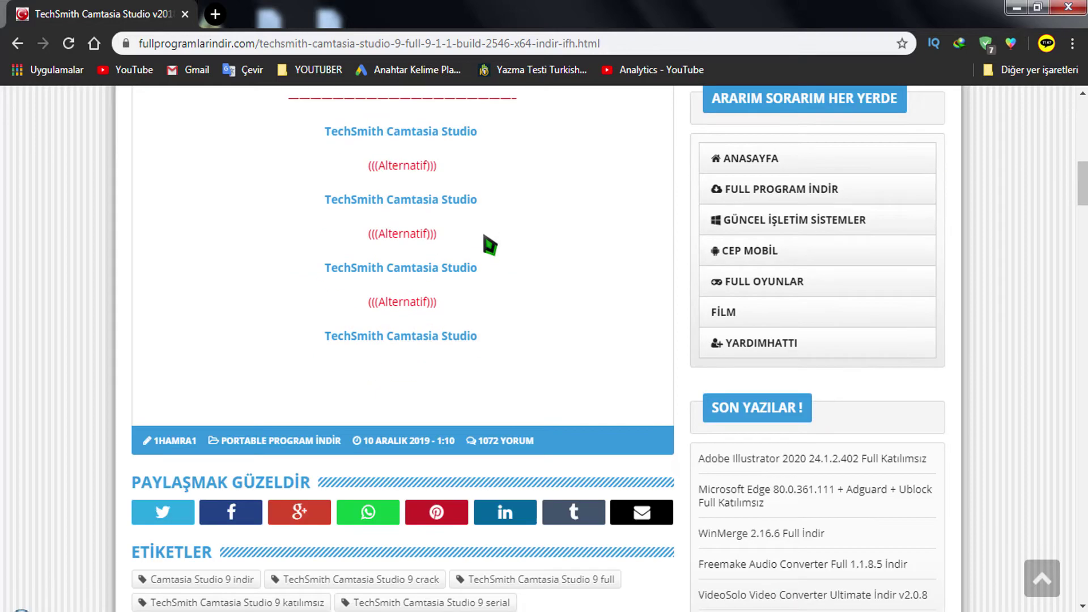
pyautogui.scroll(3, 554, 238)
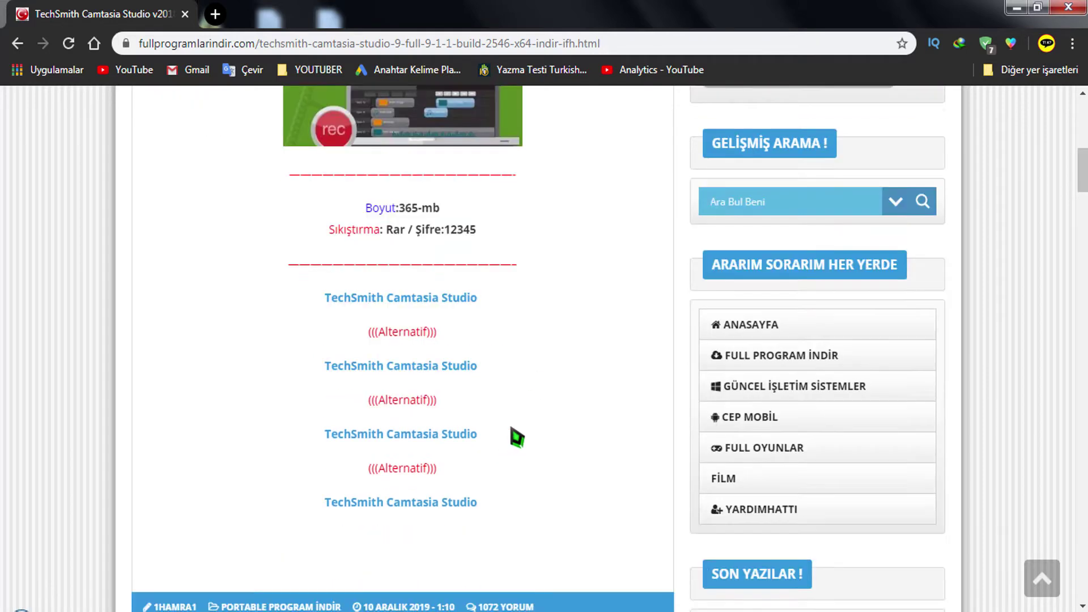
pyautogui.scroll(3, 592, 357)
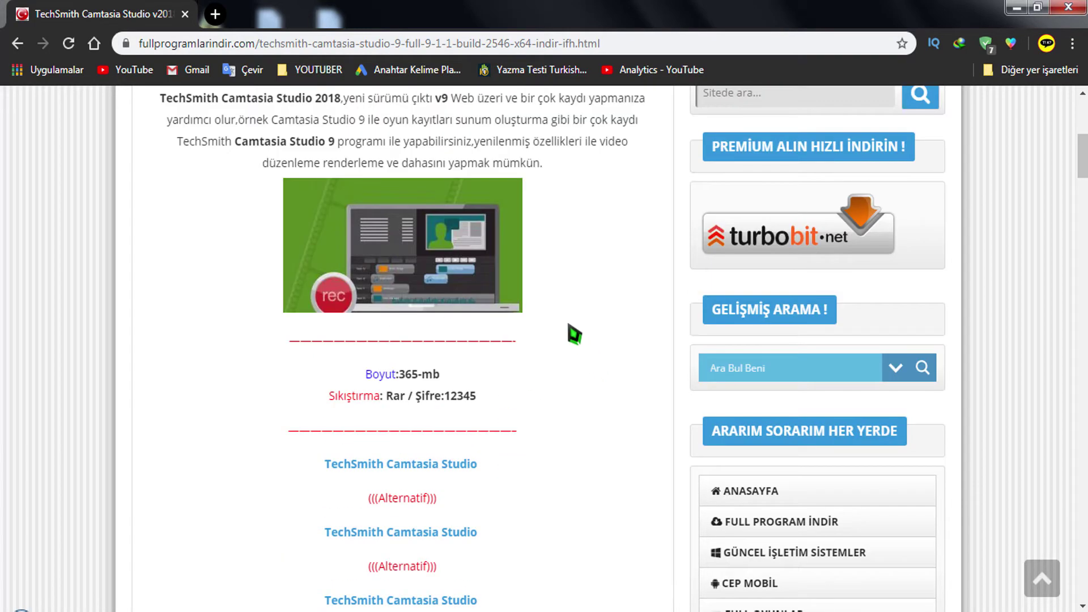
pyautogui.click(1068, 8)
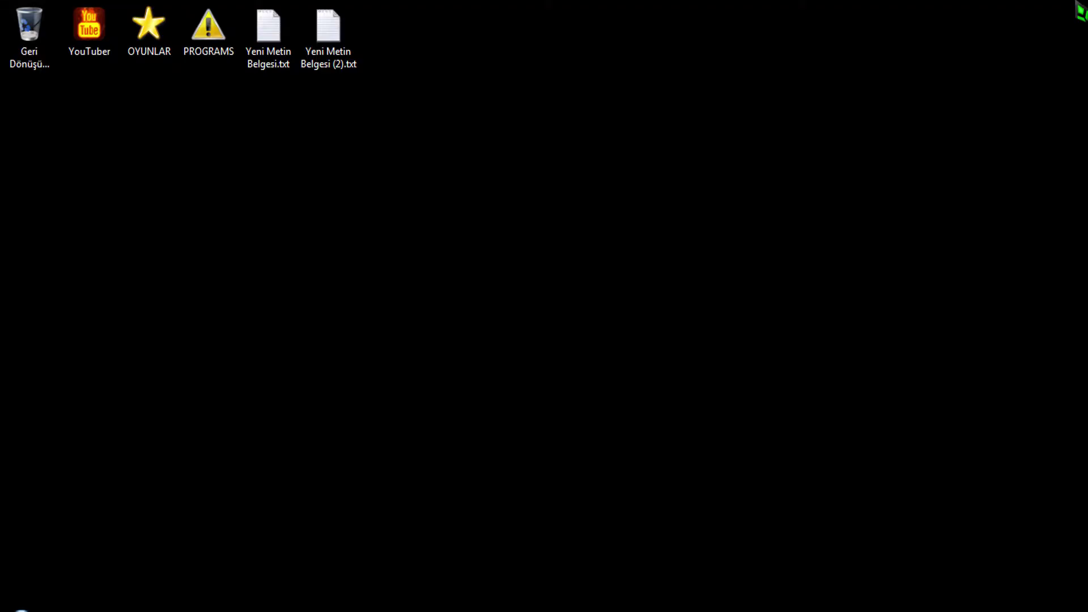
# - Locate the Camtasia 9 shortcut in the YouTuber folder on the desktop and close the folder window
pyautogui.doubleClick(195, 41)
pyautogui.click(1061, 5)
pyautogui.doubleClick(107, 40)
pyautogui.click(230, 197)
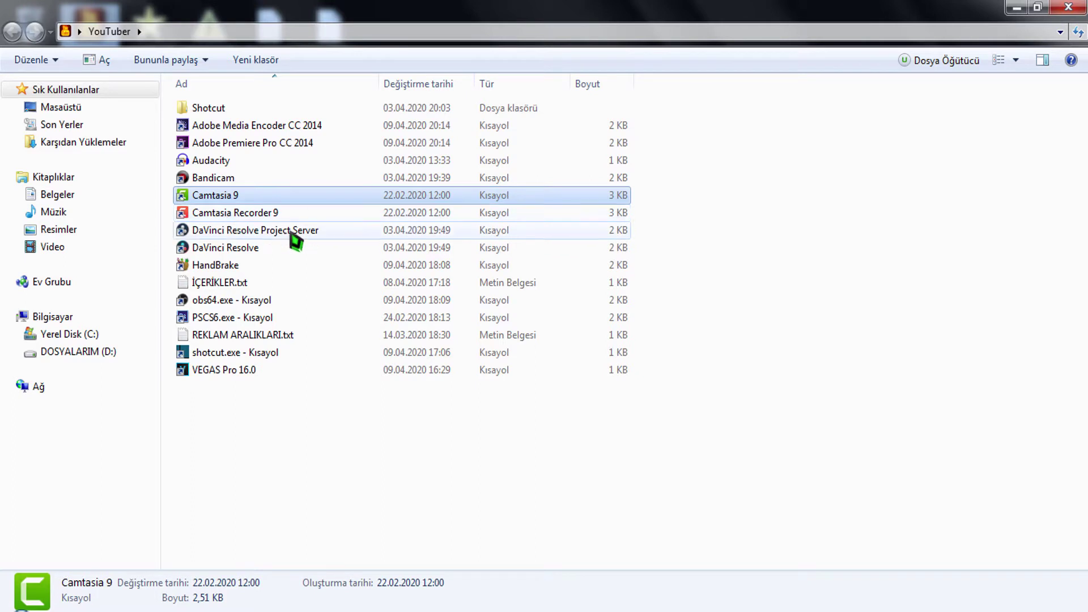
pyautogui.click(1068, 8)
pyautogui.moveTo(287, 119); pyautogui.dragTo(819, 374)
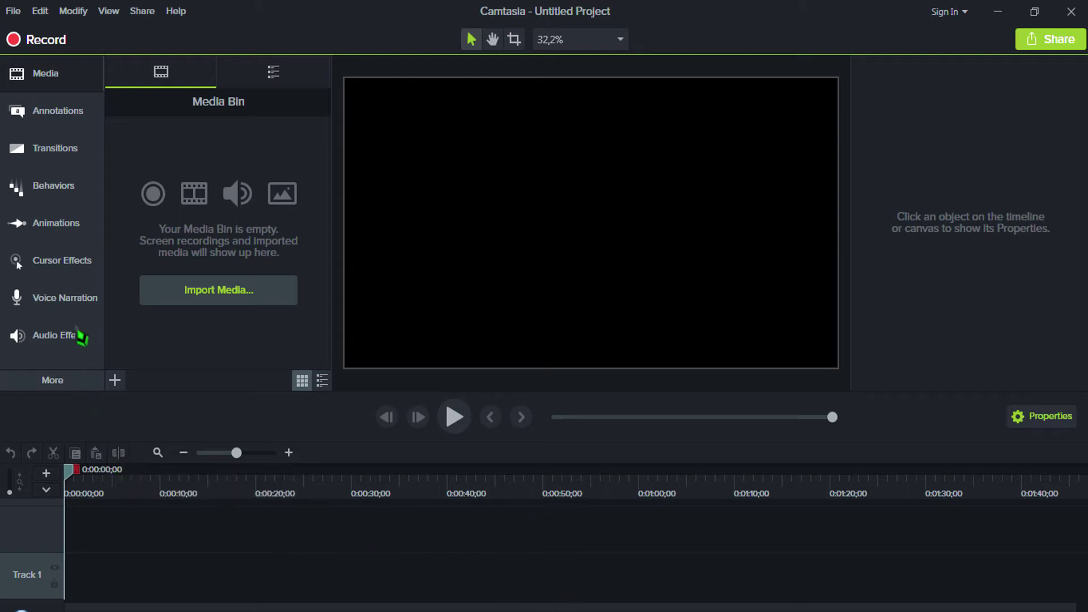
# - Examine the asset folders and the custom intro and music items in the media Library
pyautogui.moveTo(241, 460); pyautogui.dragTo(228, 479)
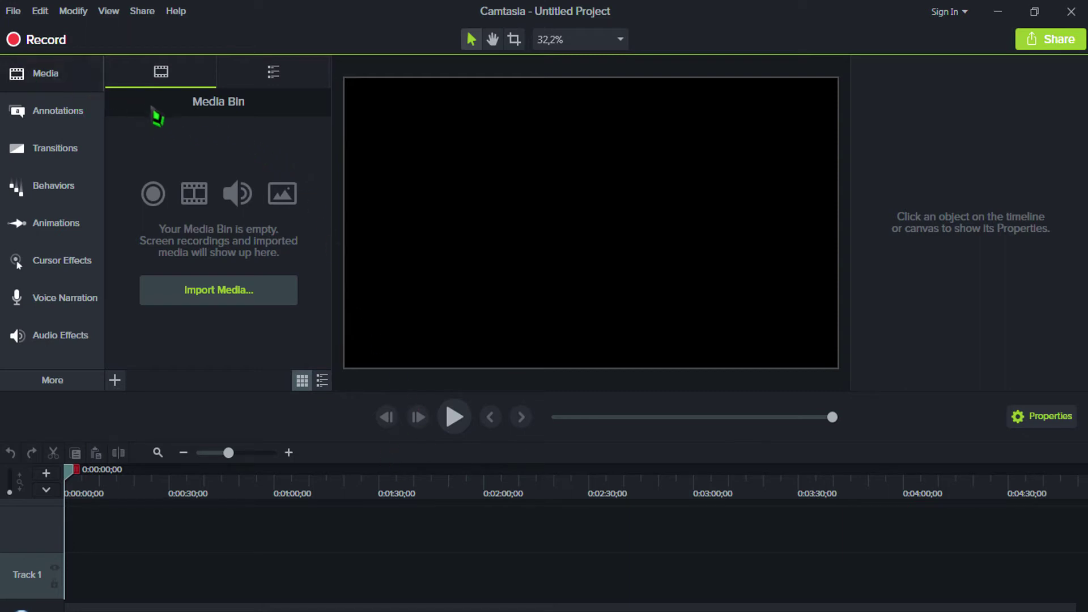
pyautogui.click(273, 72)
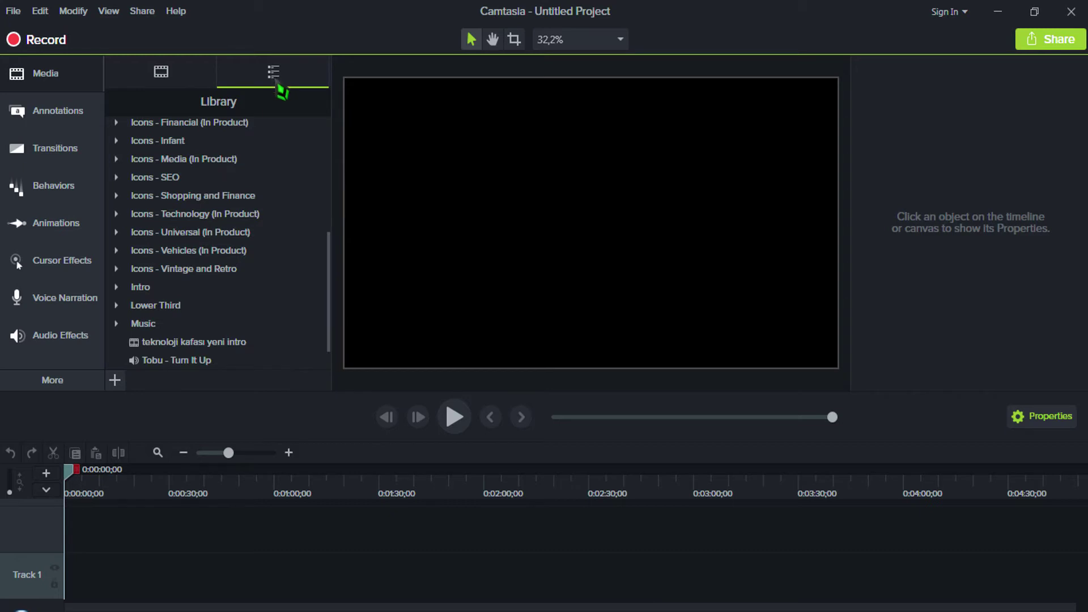
pyautogui.scroll(5, 262, 193)
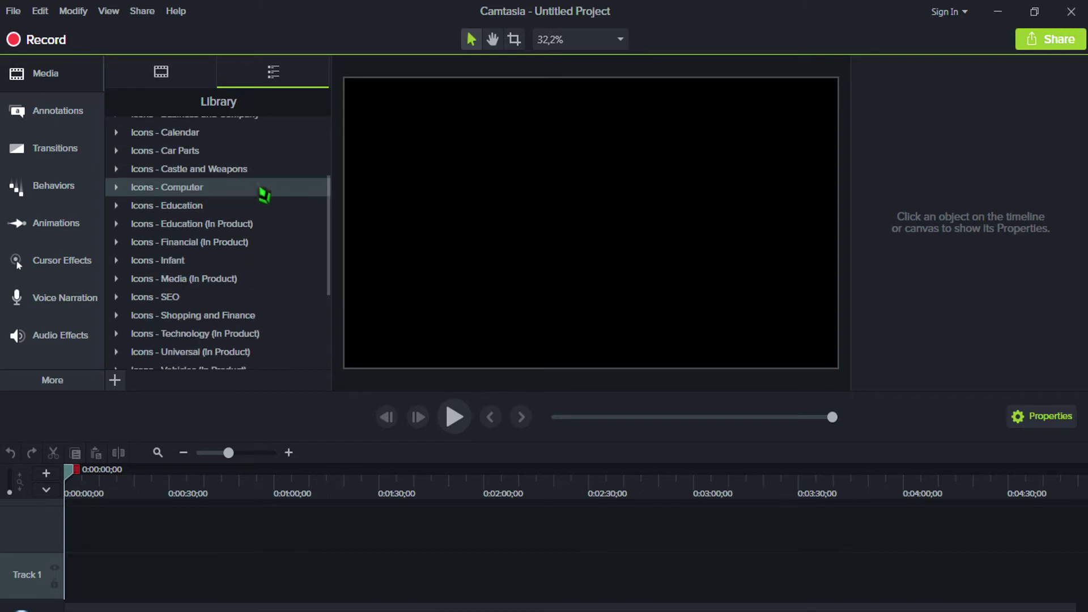
pyautogui.scroll(-10, 253, 187)
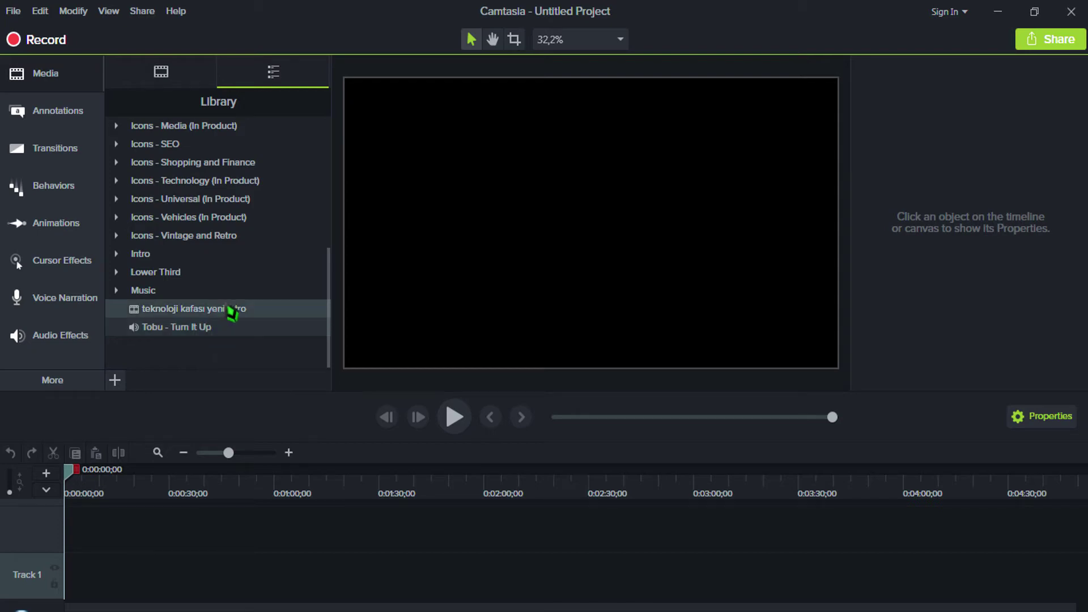
pyautogui.moveTo(217, 331); pyautogui.dragTo(180, 309)
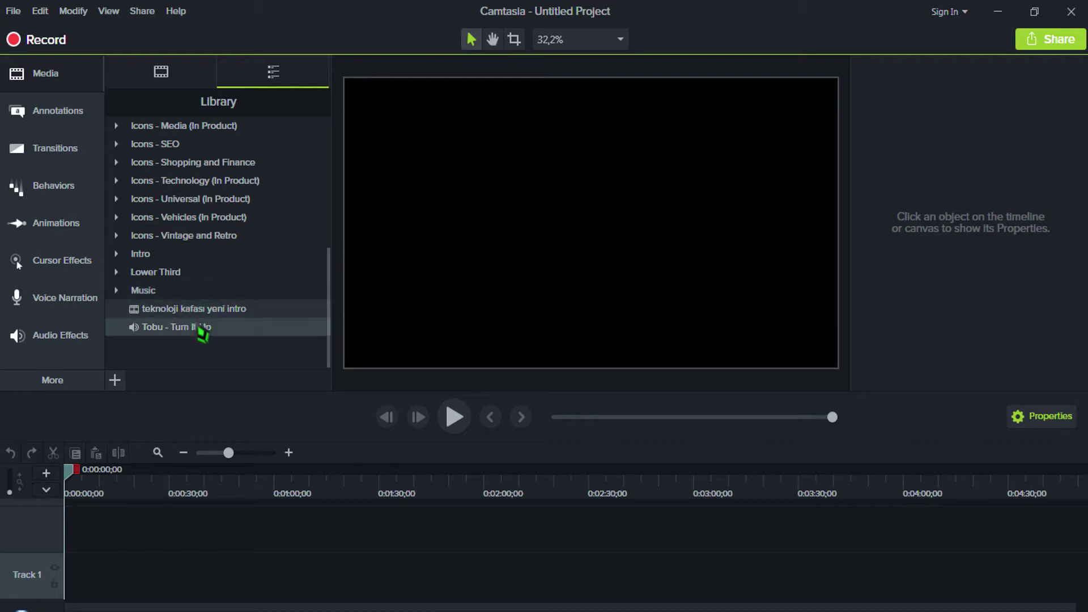
pyautogui.scroll(4, 257, 265)
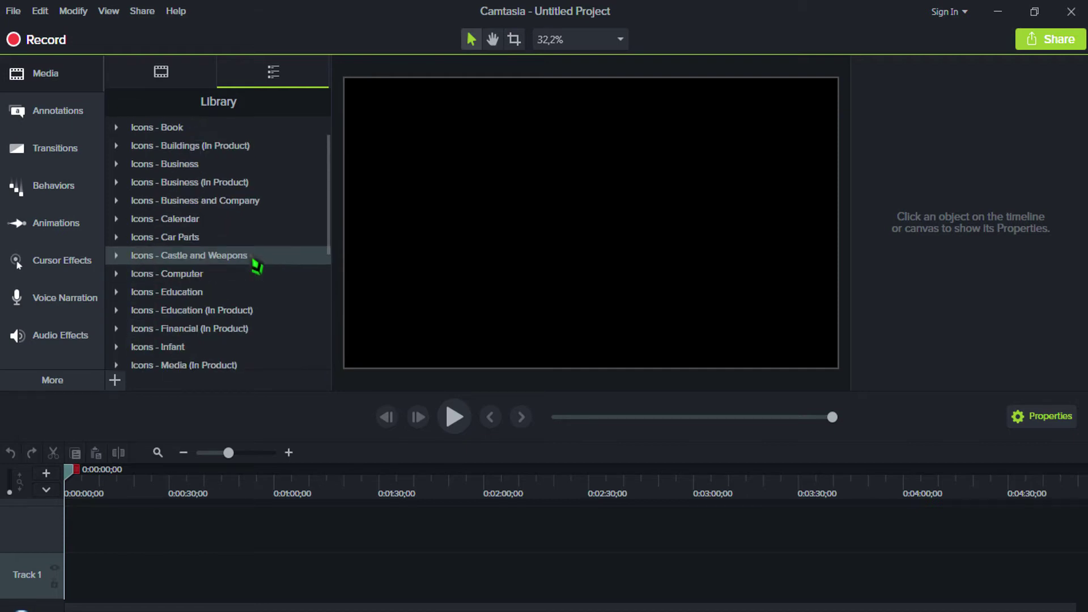
pyautogui.scroll(1, 255, 253)
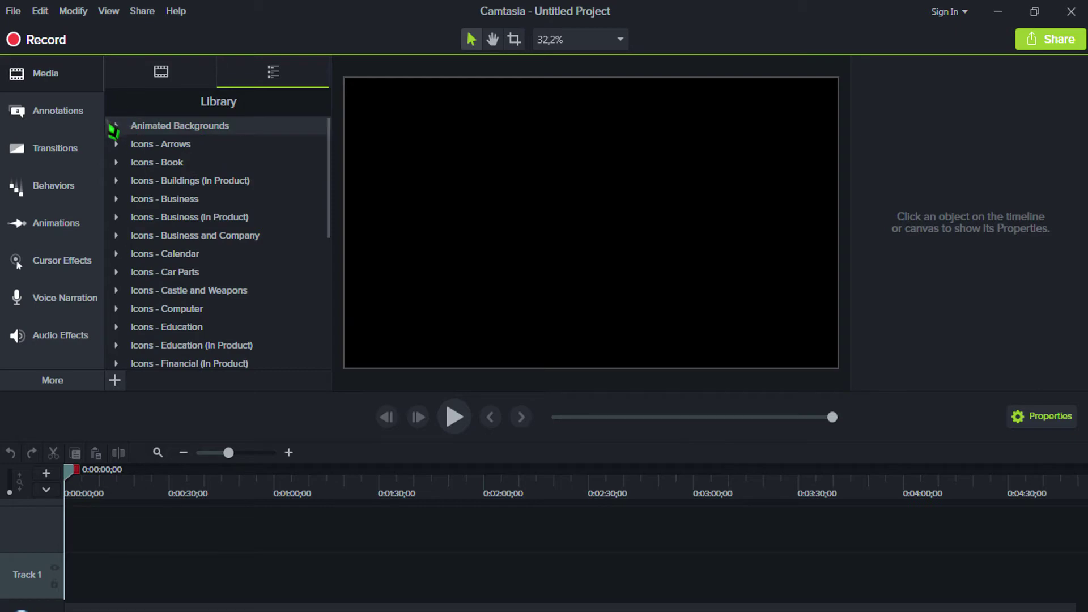
# - Preview flying-apps-background and flying-laptops-background from the Animated Backgrounds library folder, and return to the Media Bin
pyautogui.click(127, 135)
pyautogui.scroll(3, 199, 175)
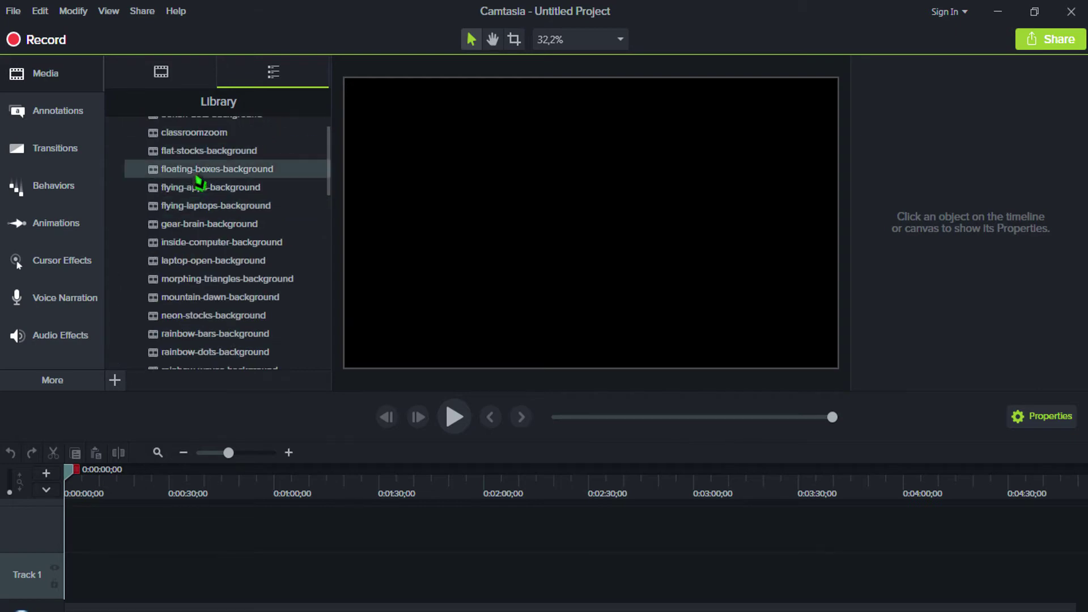
pyautogui.doubleClick(215, 195)
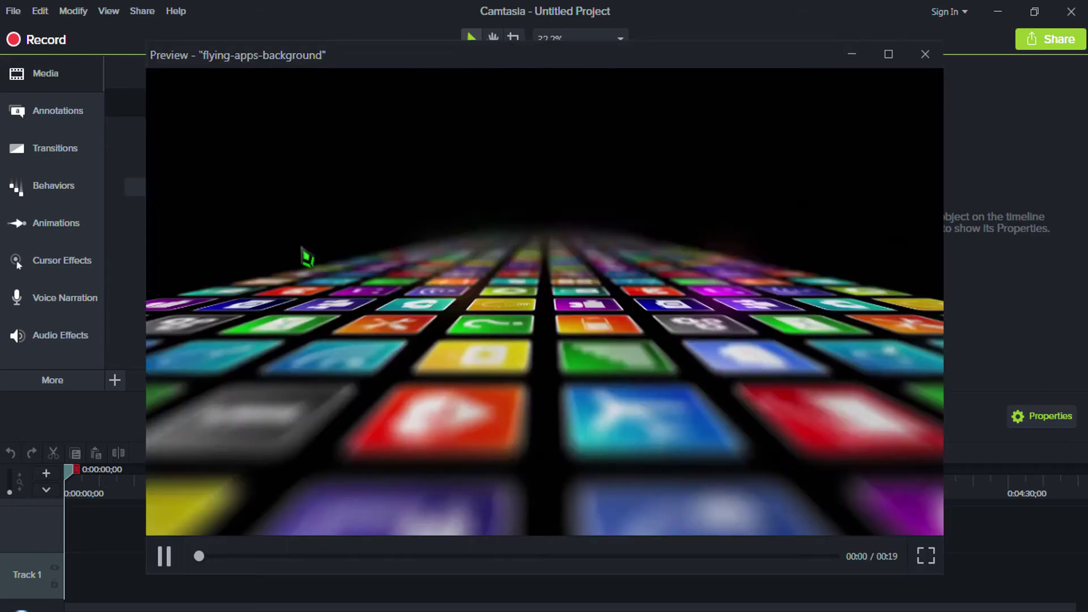
pyautogui.click(925, 55)
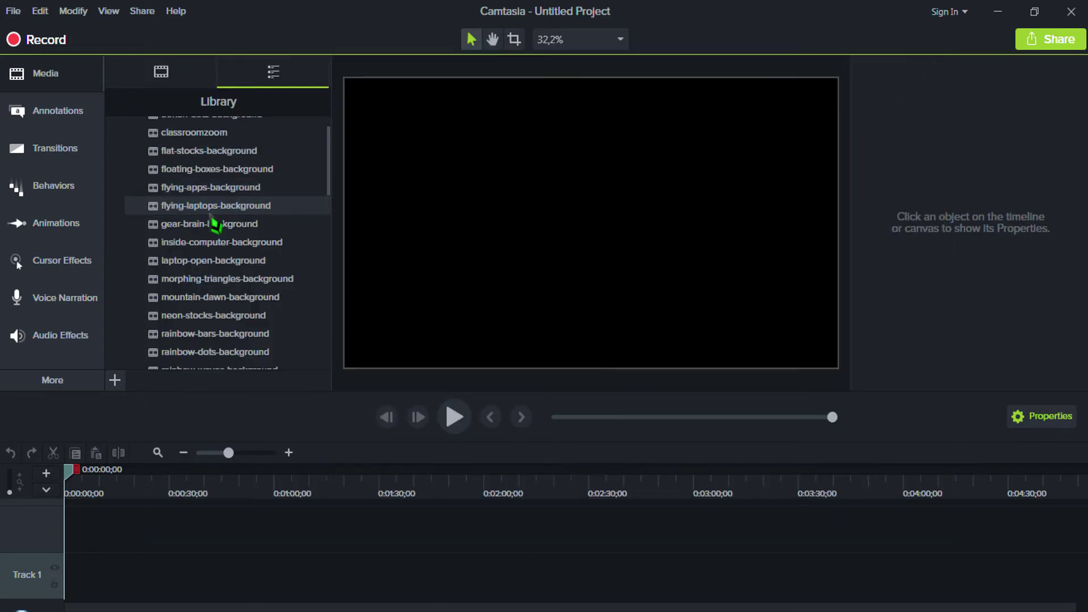
pyautogui.doubleClick(255, 209)
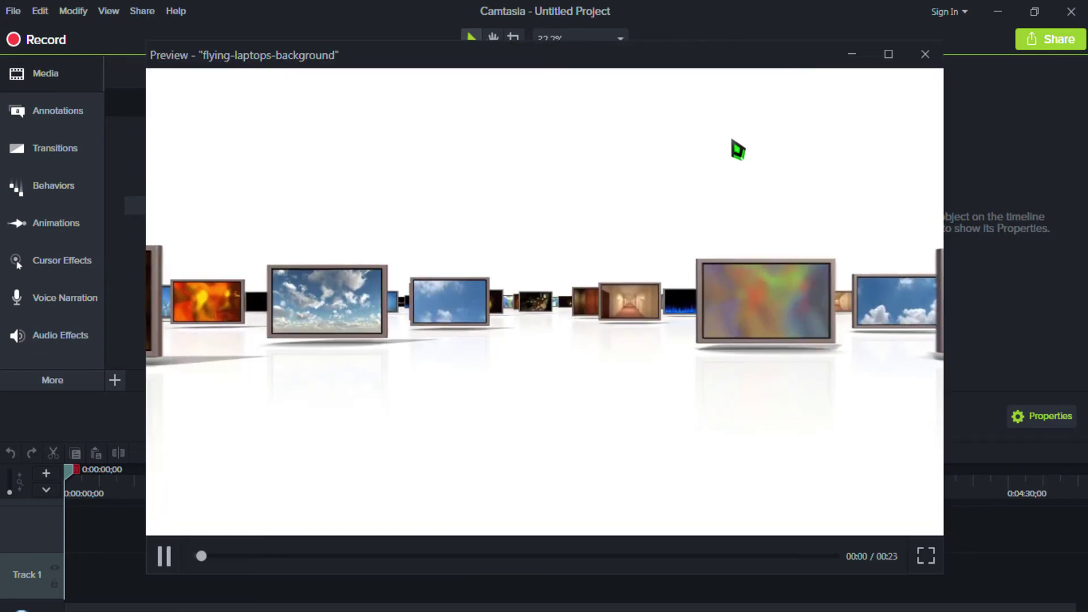
pyautogui.click(932, 56)
pyautogui.scroll(1, 184, 195)
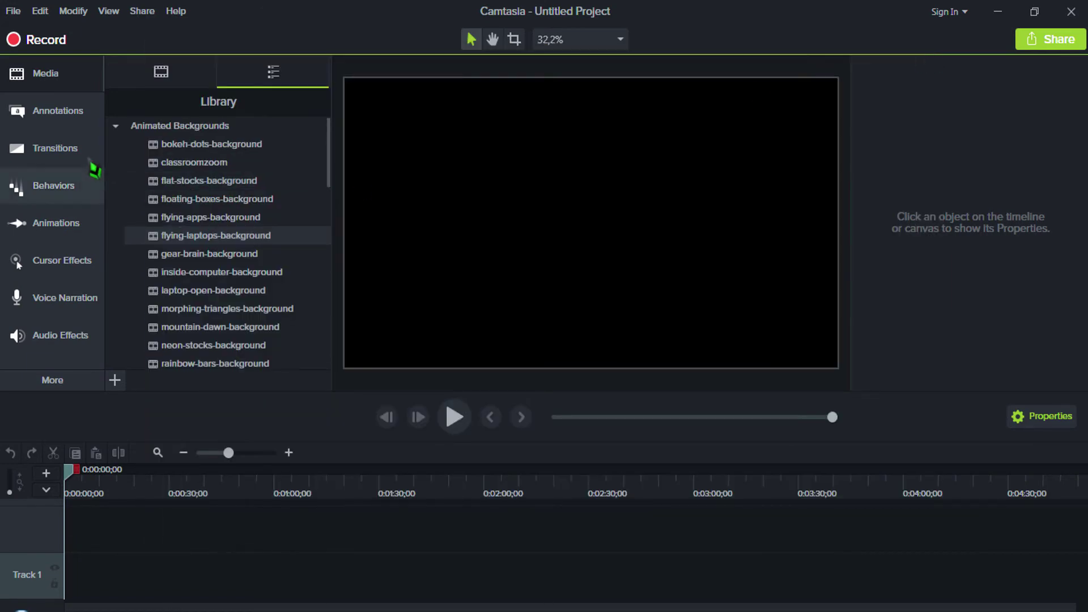
pyautogui.click(85, 82)
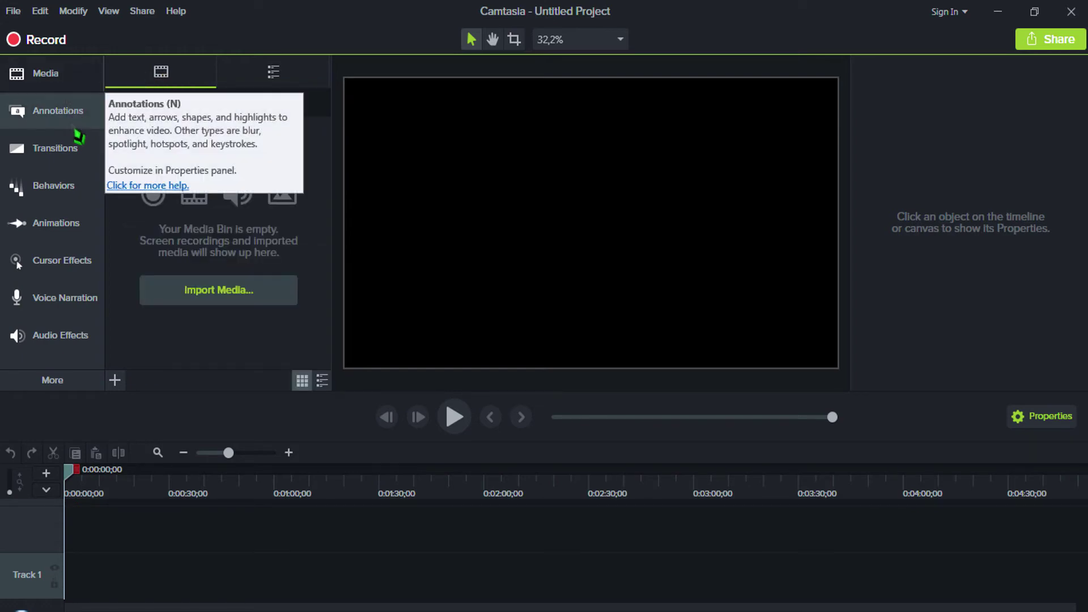
# - Examine the annotation categories, including Callouts, Arrows & Lines, Blur & Highlight and Keystroke Callouts
pyautogui.click(76, 117)
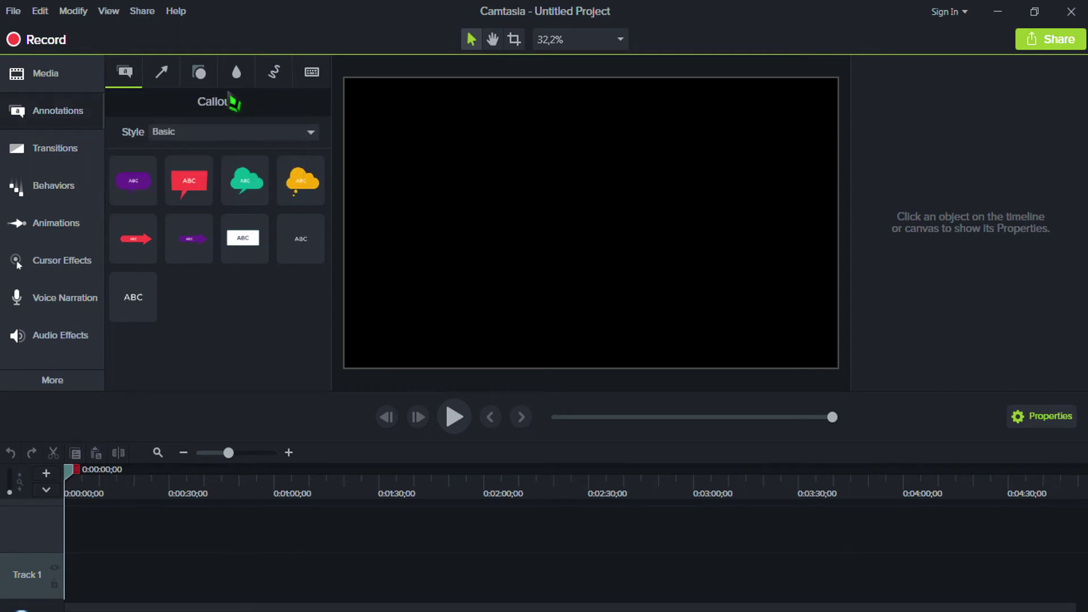
pyautogui.click(164, 74)
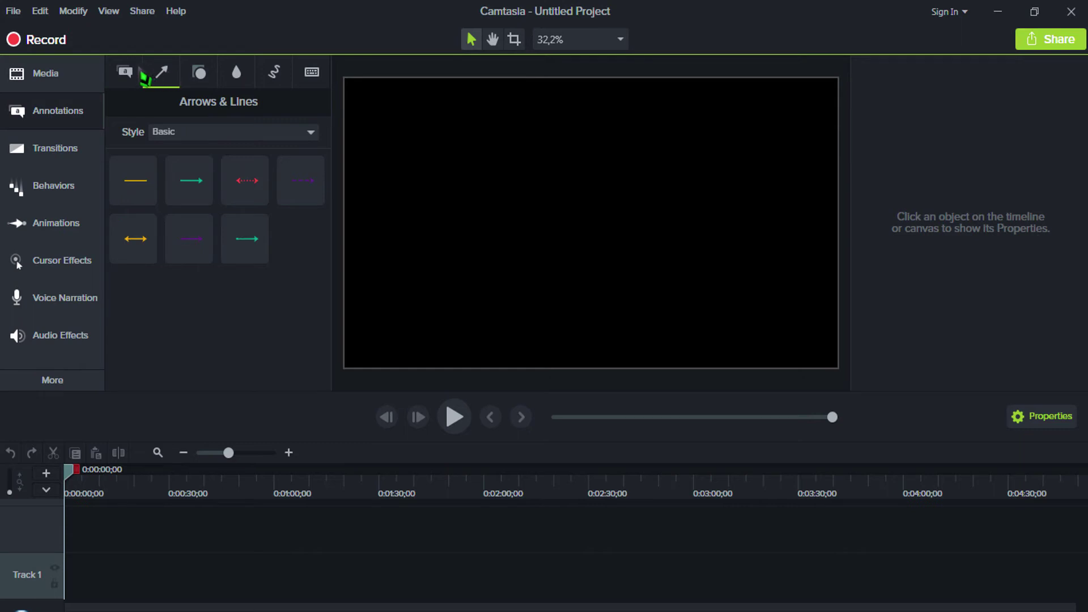
pyautogui.click(140, 71)
pyautogui.click(199, 73)
pyautogui.click(232, 73)
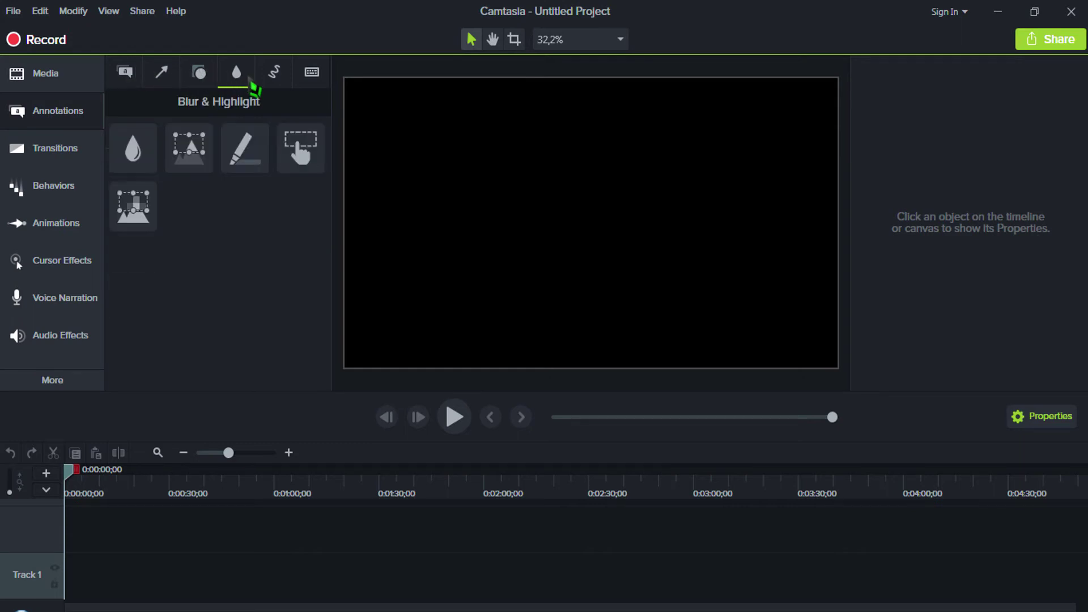
pyautogui.click(277, 80)
pyautogui.click(309, 82)
pyautogui.click(238, 79)
pyautogui.click(199, 74)
pyautogui.click(124, 75)
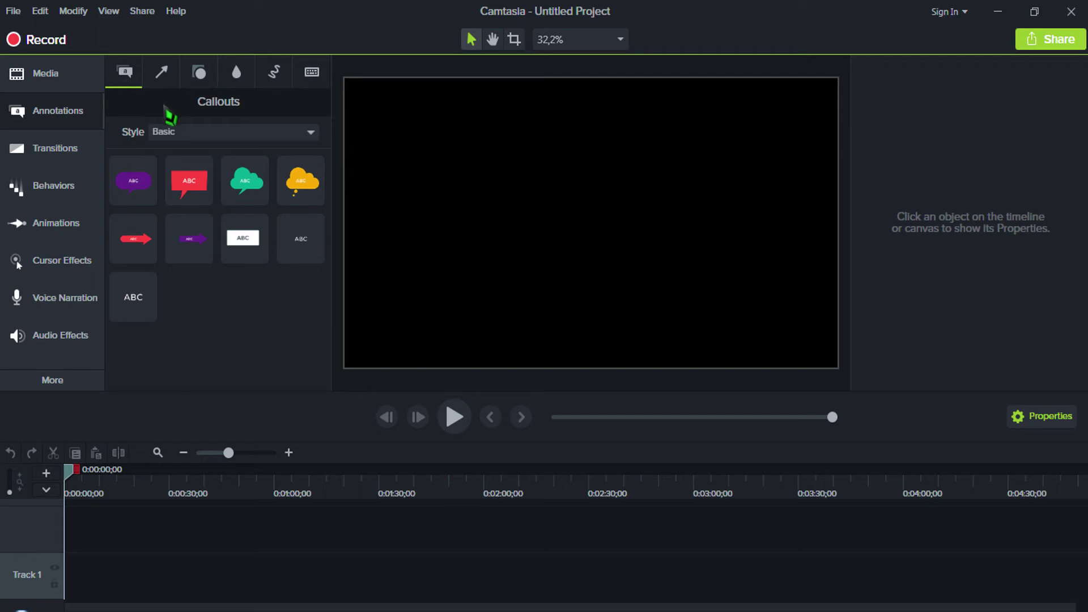
pyautogui.click(306, 79)
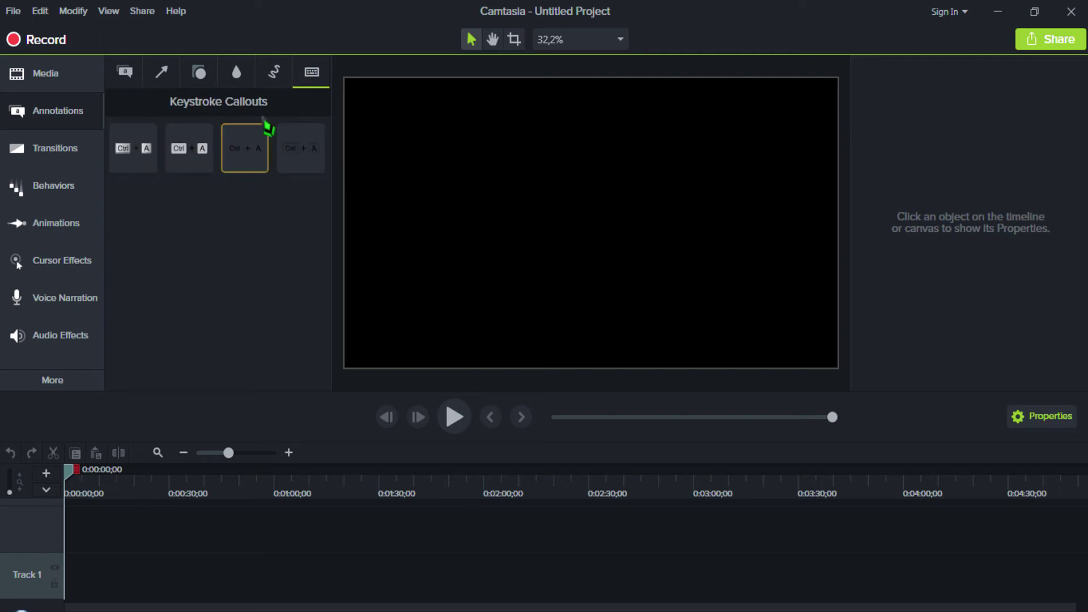
# - Look back through the remaining annotation categories, including Shapes and Arrows & Lines
pyautogui.click(276, 74)
pyautogui.click(238, 70)
pyautogui.click(200, 72)
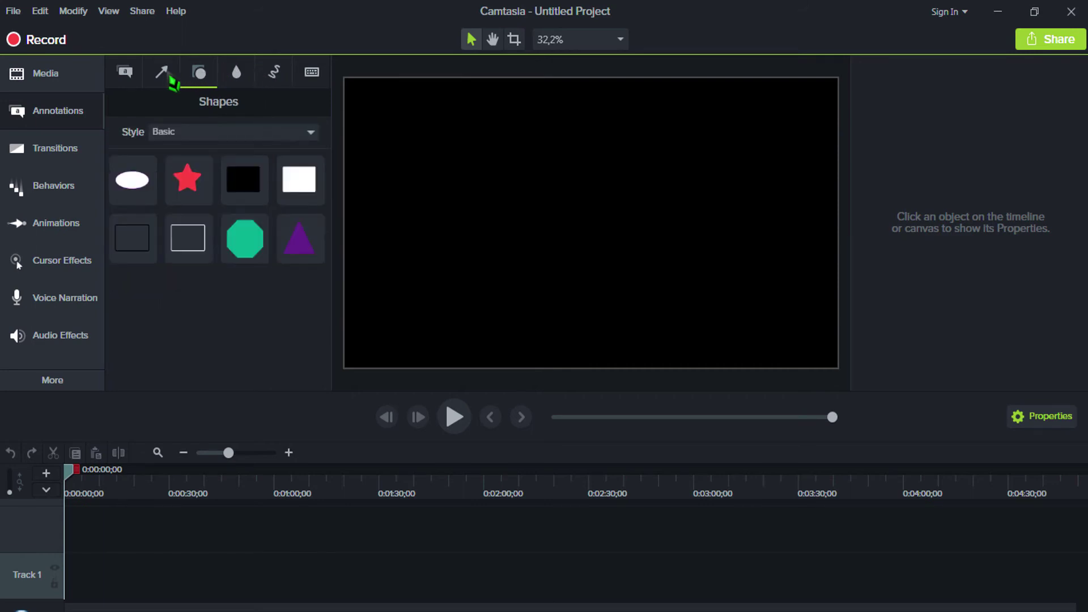
pyautogui.click(170, 78)
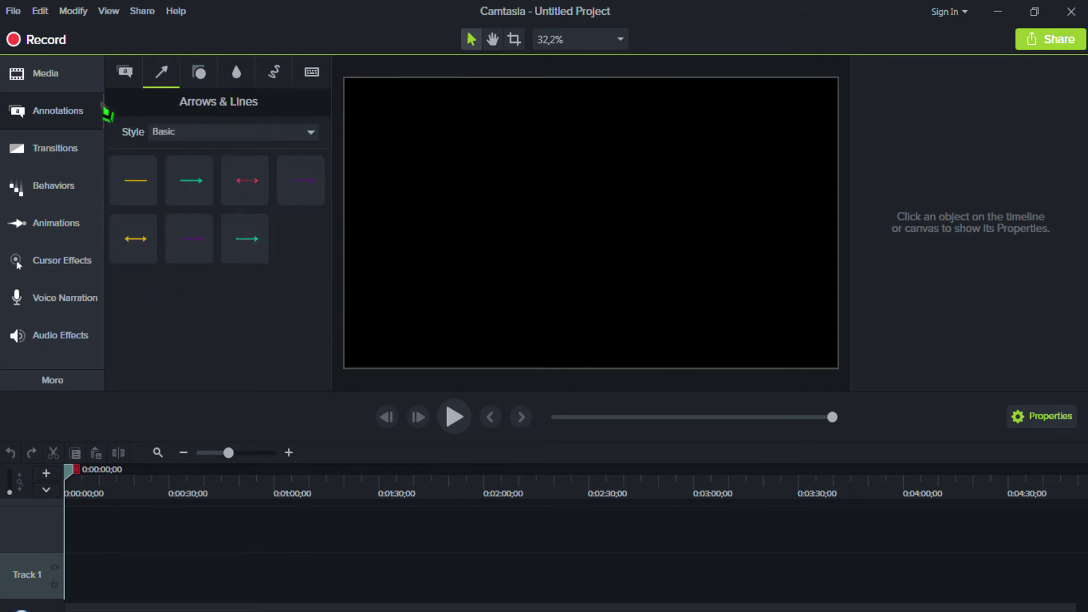
# - Browse the available transitions, from Fade and Circle stretch through Page roll, Cube rotate and Pixelate
pyautogui.click(64, 161)
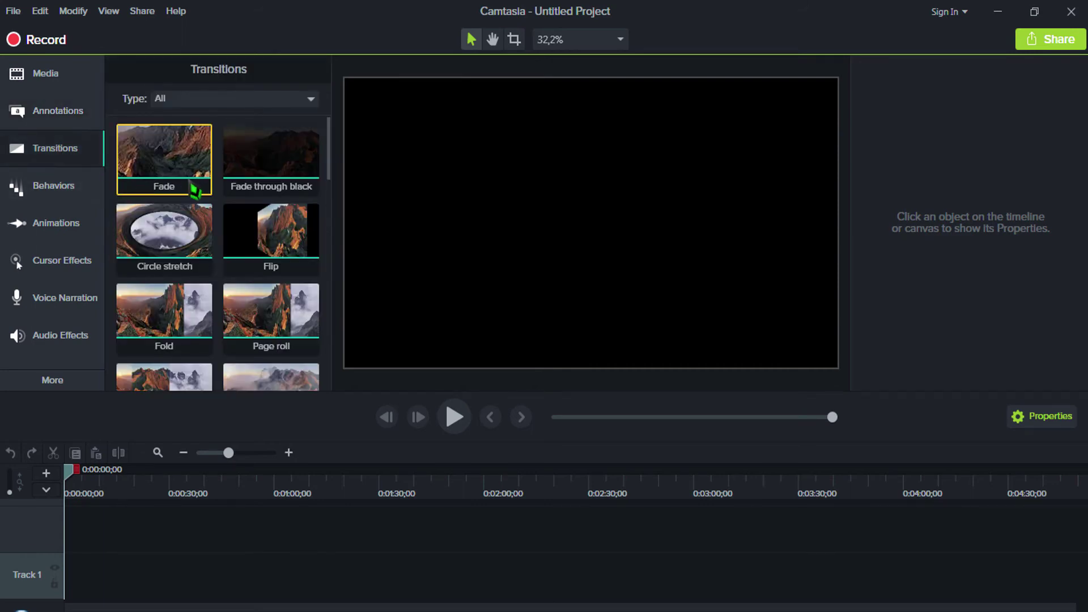
pyautogui.scroll(-1, 249, 182)
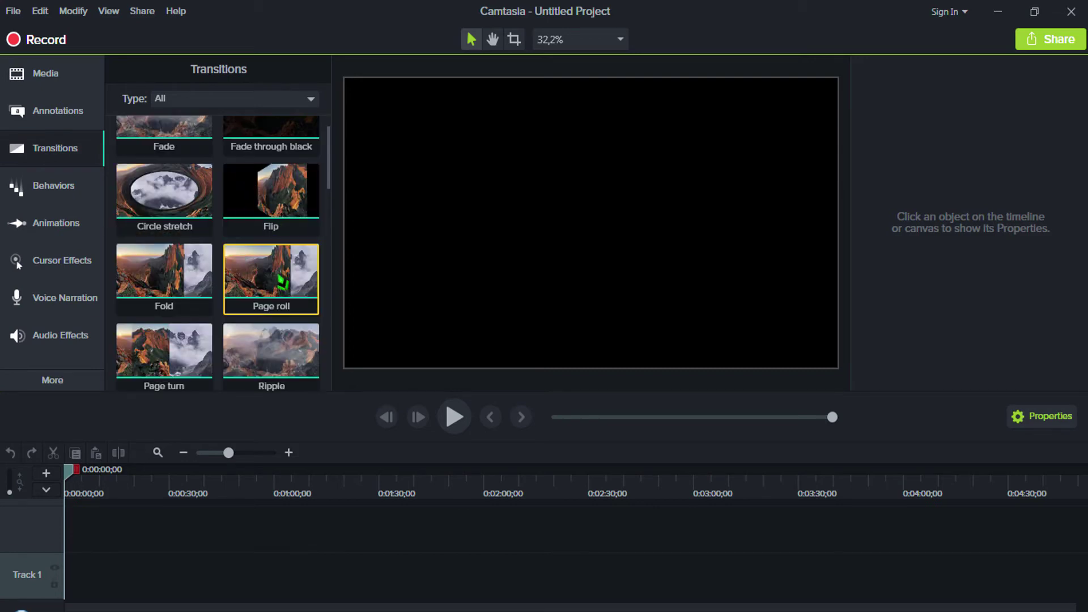
pyautogui.scroll(-3, 279, 281)
pyautogui.scroll(-8, 278, 283)
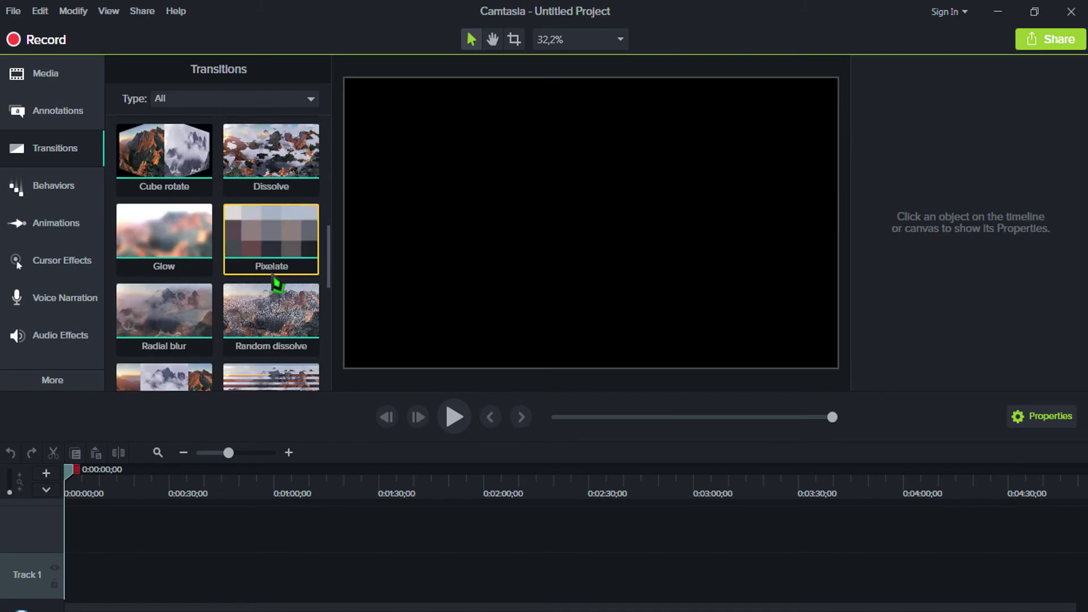
pyautogui.scroll(-3, 277, 284)
# - Browse the text behaviors, then the Zoom-n-Pan options and the animation presets down to Smart Focus
pyautogui.click(77, 194)
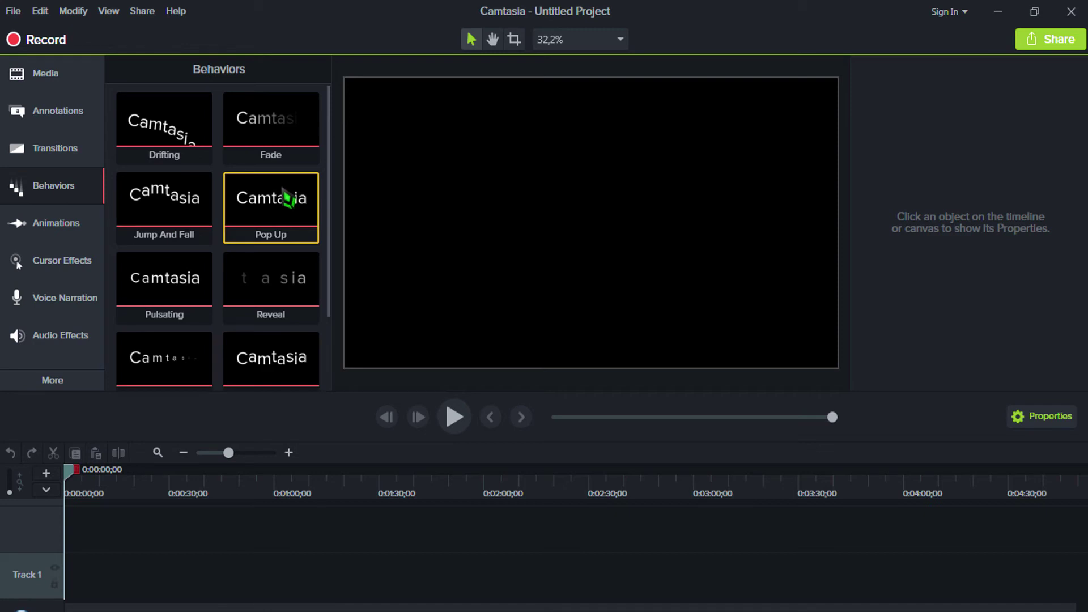
pyautogui.scroll(-2, 287, 197)
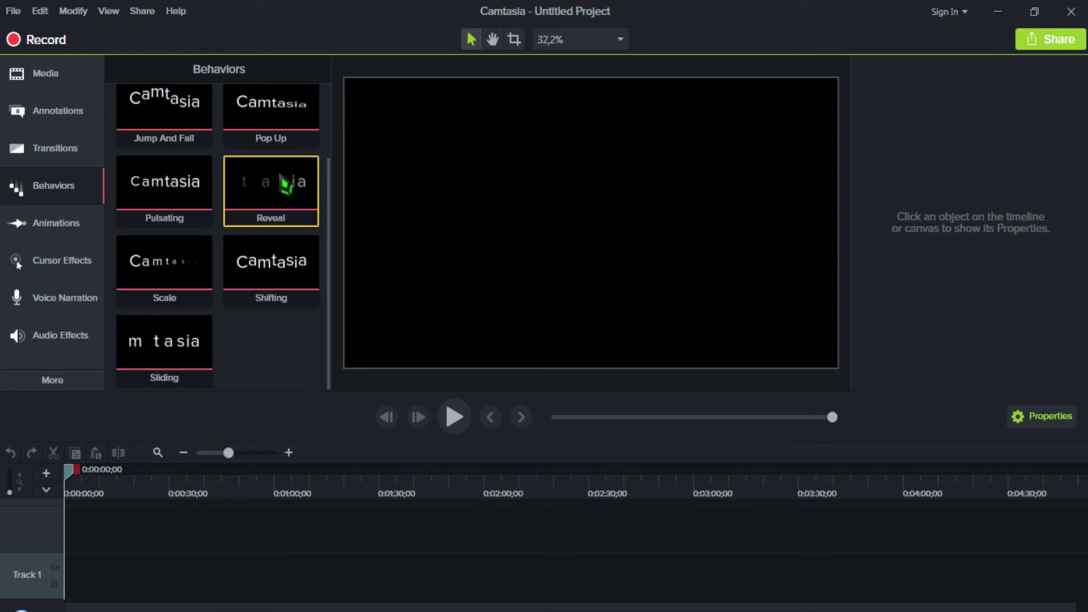
pyautogui.click(77, 238)
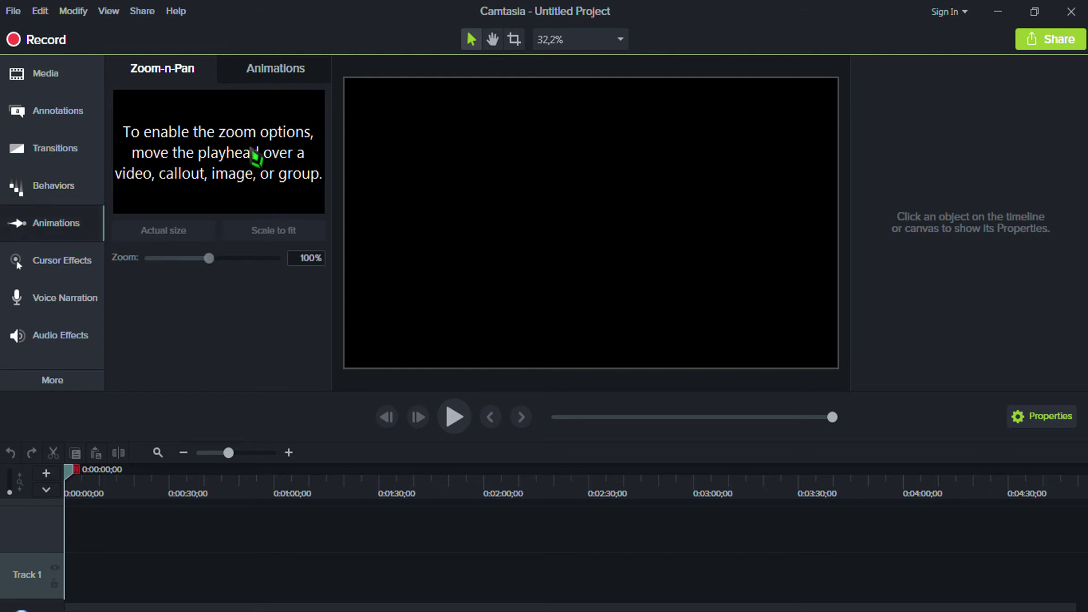
pyautogui.click(278, 71)
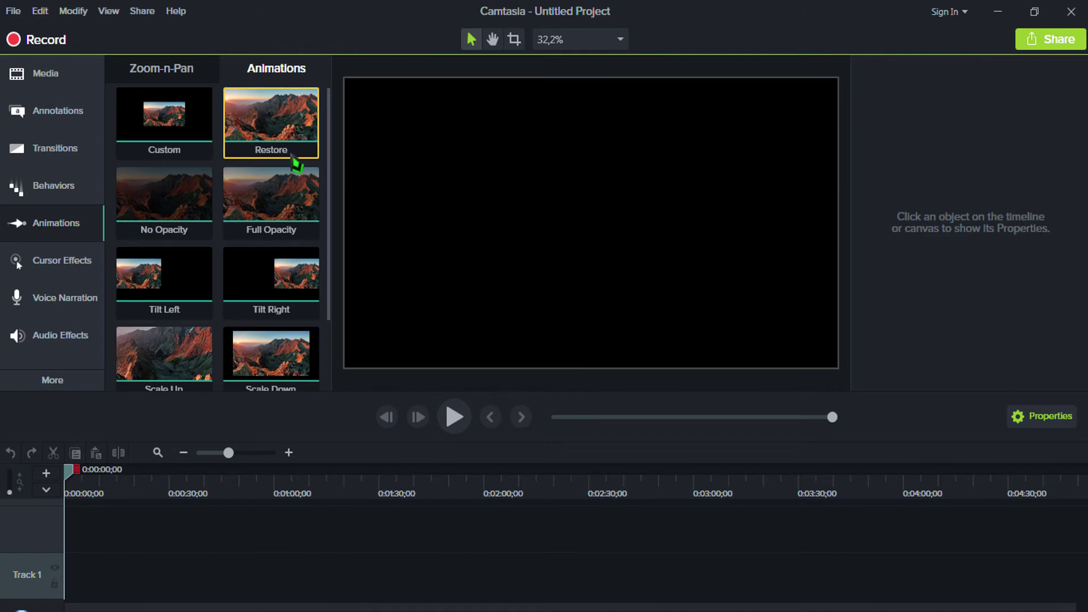
pyautogui.scroll(-1, 296, 165)
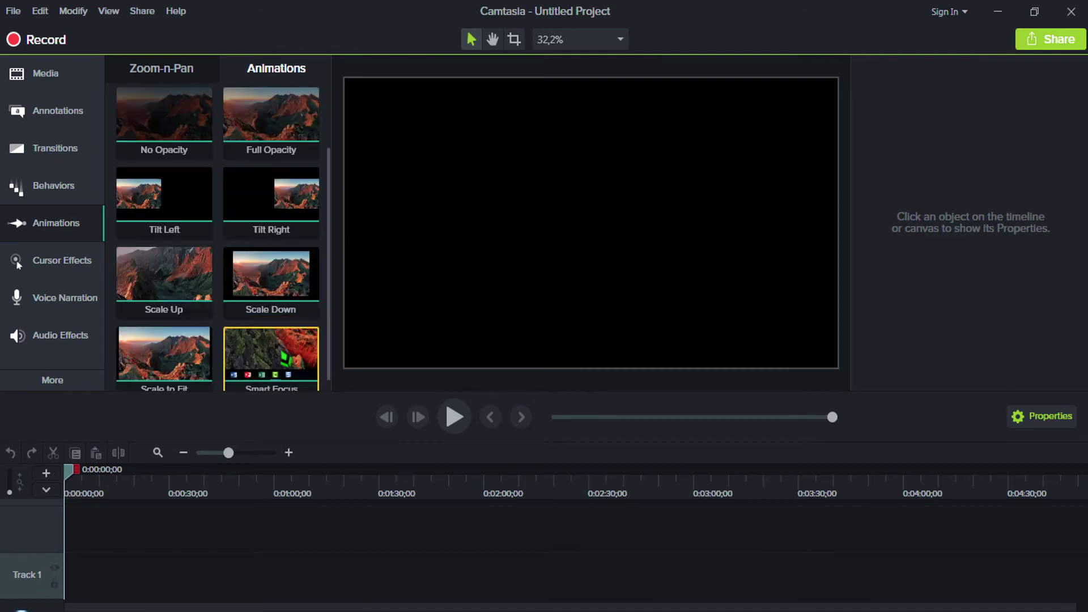
pyautogui.scroll(-1, 265, 355)
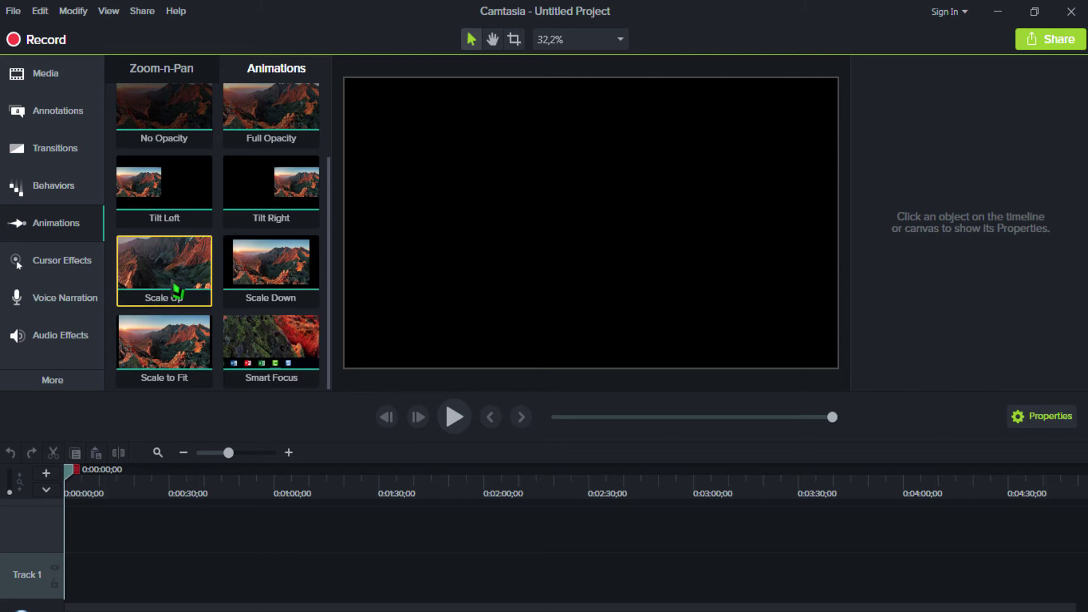
# - Examine the cursor effects, the Voice Narration recording options and the audio effects such as Volume Leveling and Clip Speed
pyautogui.click(85, 275)
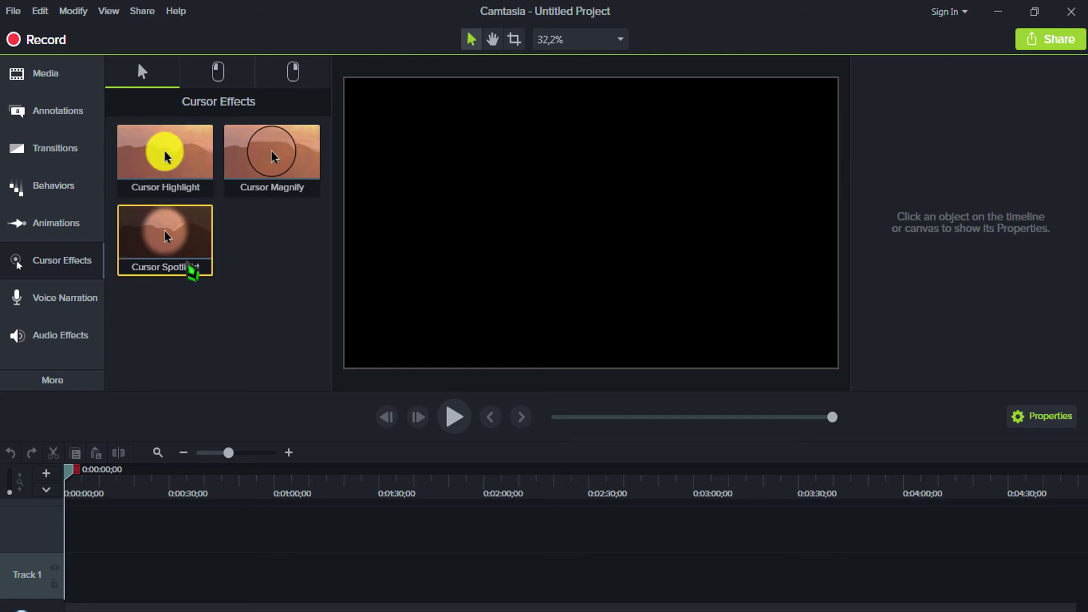
pyautogui.click(64, 312)
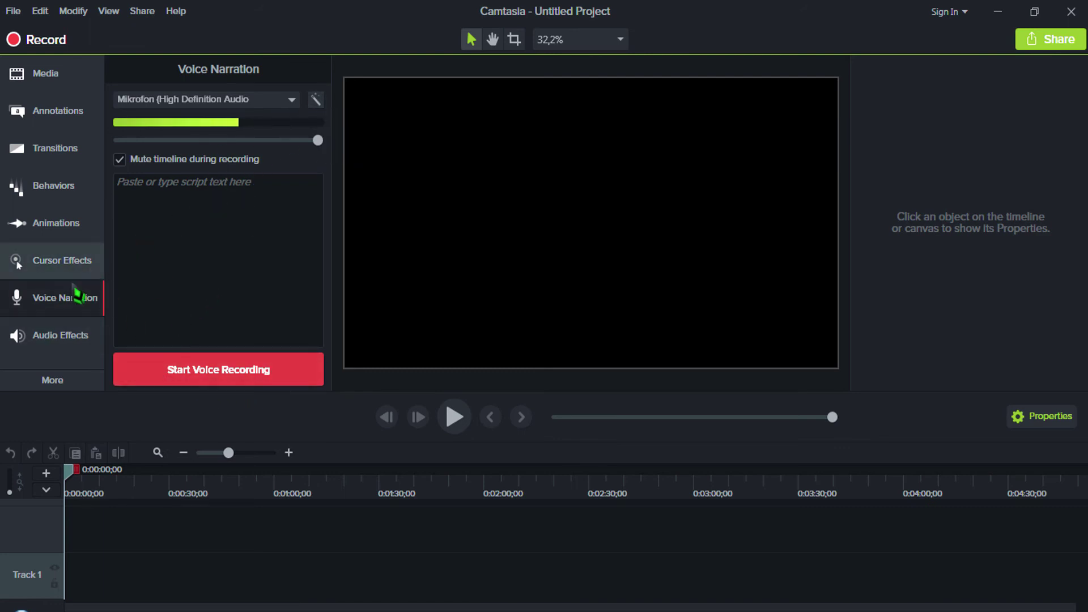
pyautogui.click(53, 339)
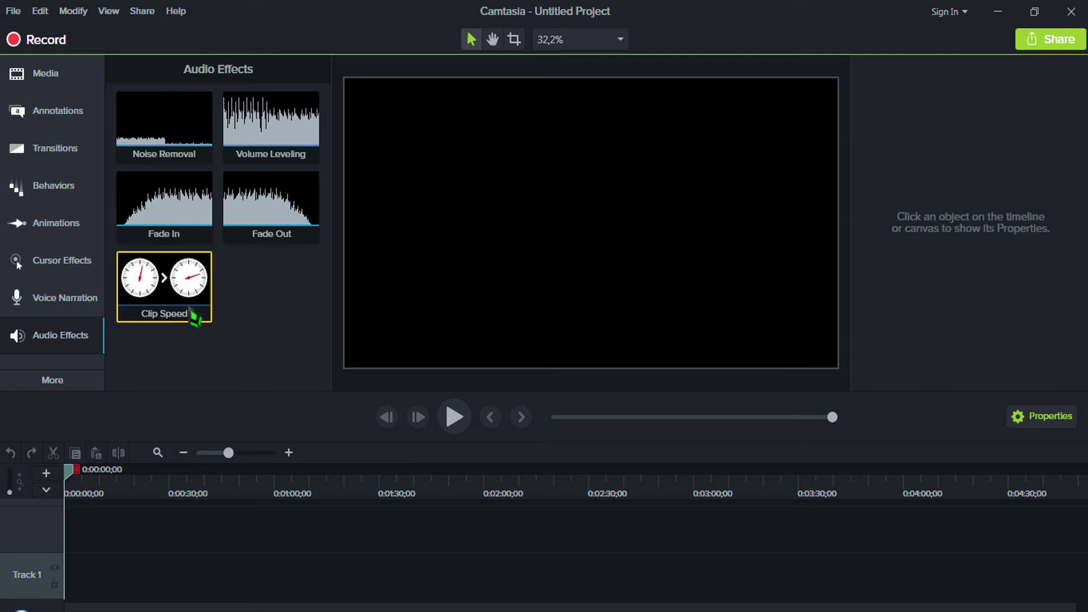
pyautogui.moveTo(112, 567); pyautogui.dragTo(209, 552)
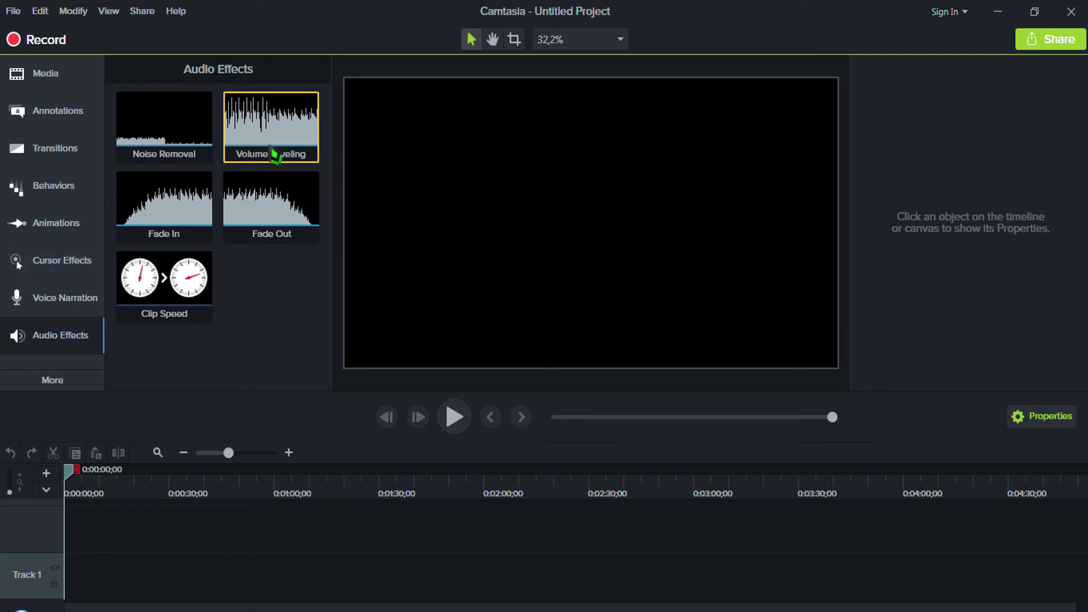
pyautogui.moveTo(272, 153); pyautogui.dragTo(921, 531)
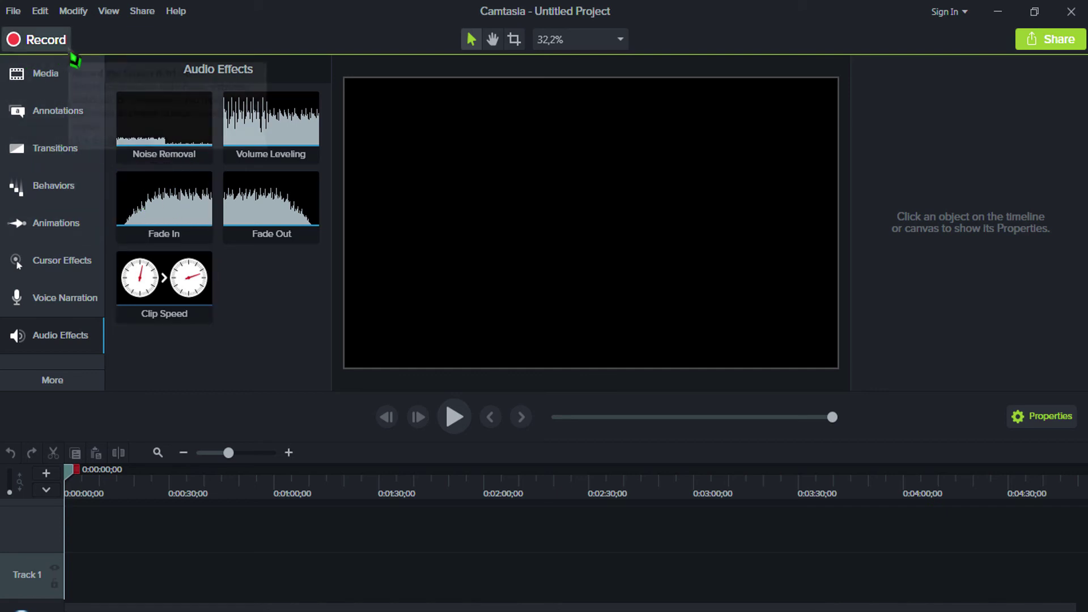
# - Review the File and Edit commands and the Timing, Partners, Hotkeys and Canvas settings in Preferences
pyautogui.click(13, 12)
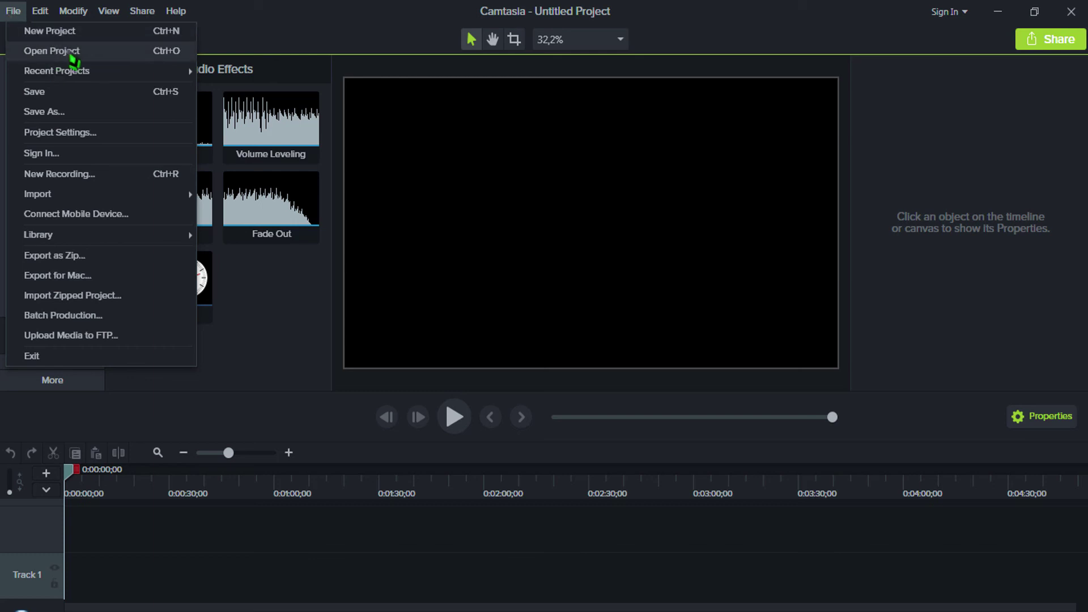
pyautogui.moveTo(39, 10)
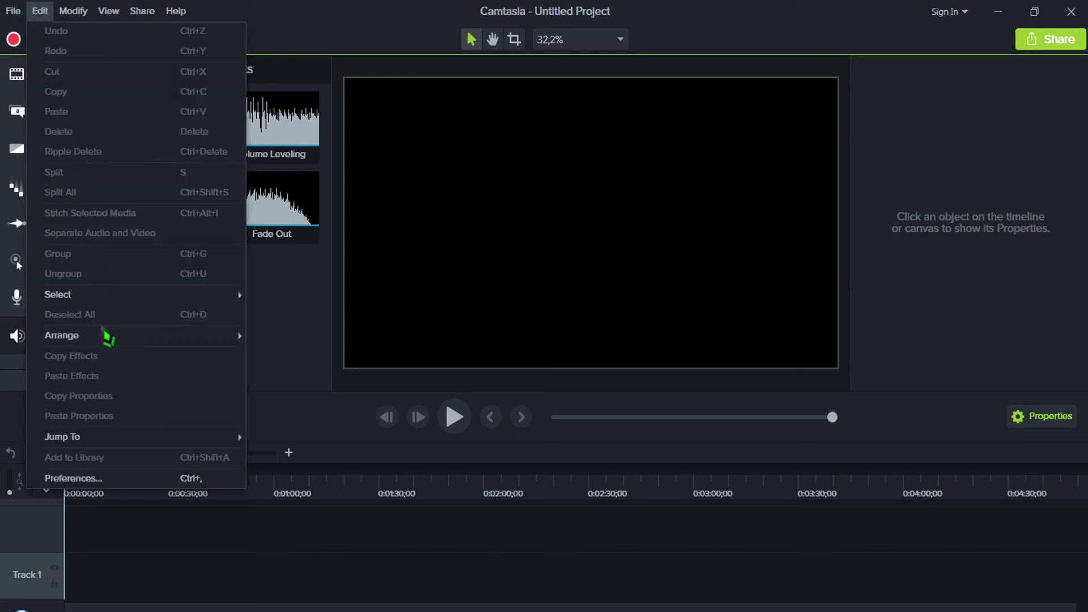
pyautogui.click(116, 480)
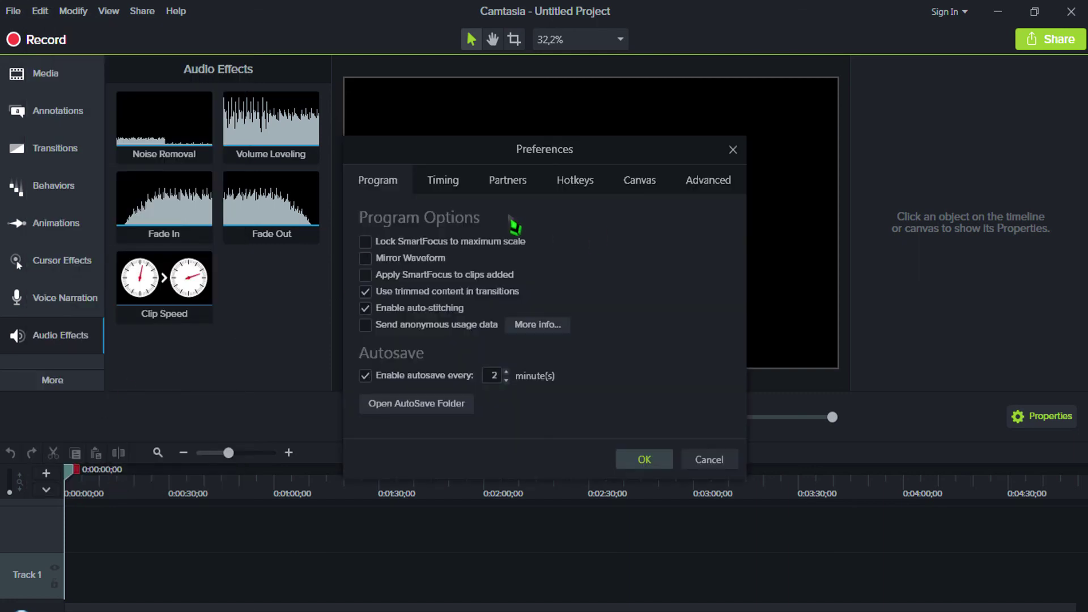
pyautogui.click(456, 190)
pyautogui.click(502, 181)
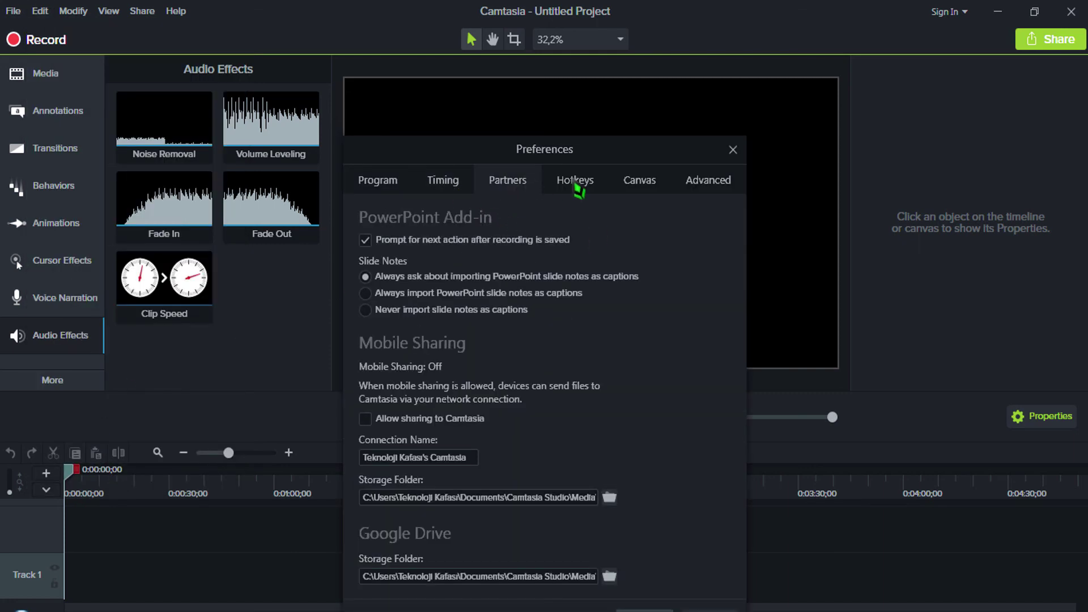
pyautogui.click(575, 182)
pyautogui.click(641, 182)
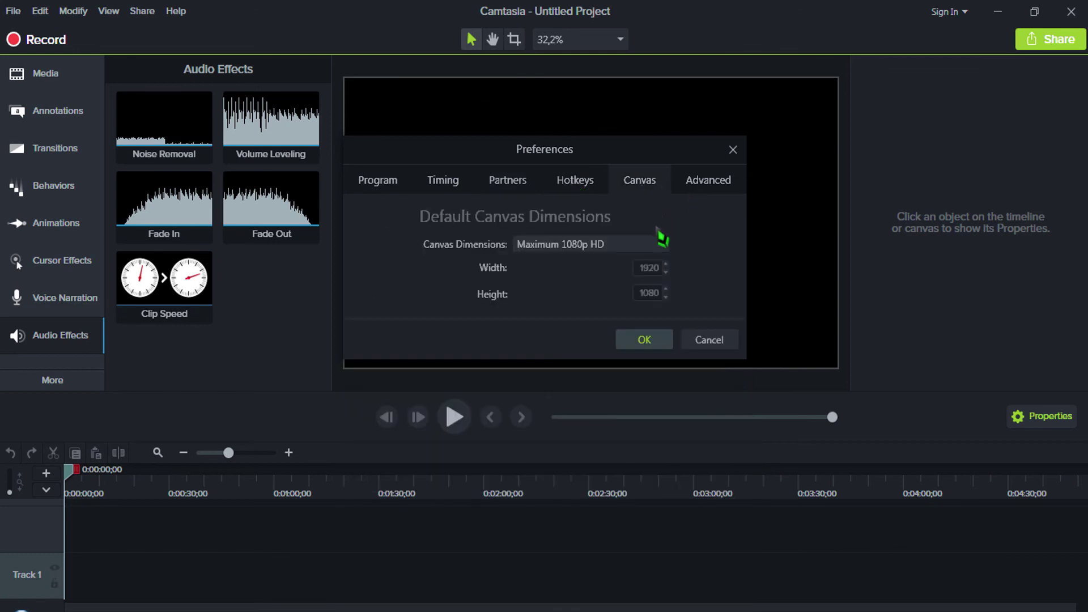
# - Set Hardware Acceleration to "Use GPU for video decoding" in the Advanced preferences and apply the change
pyautogui.click(726, 182)
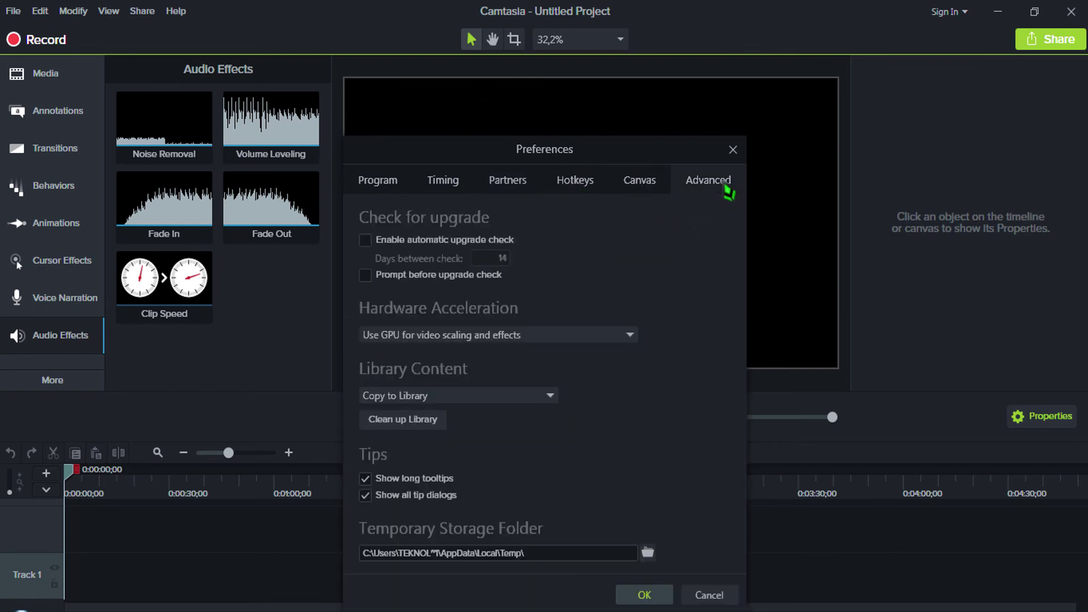
pyautogui.click(481, 337)
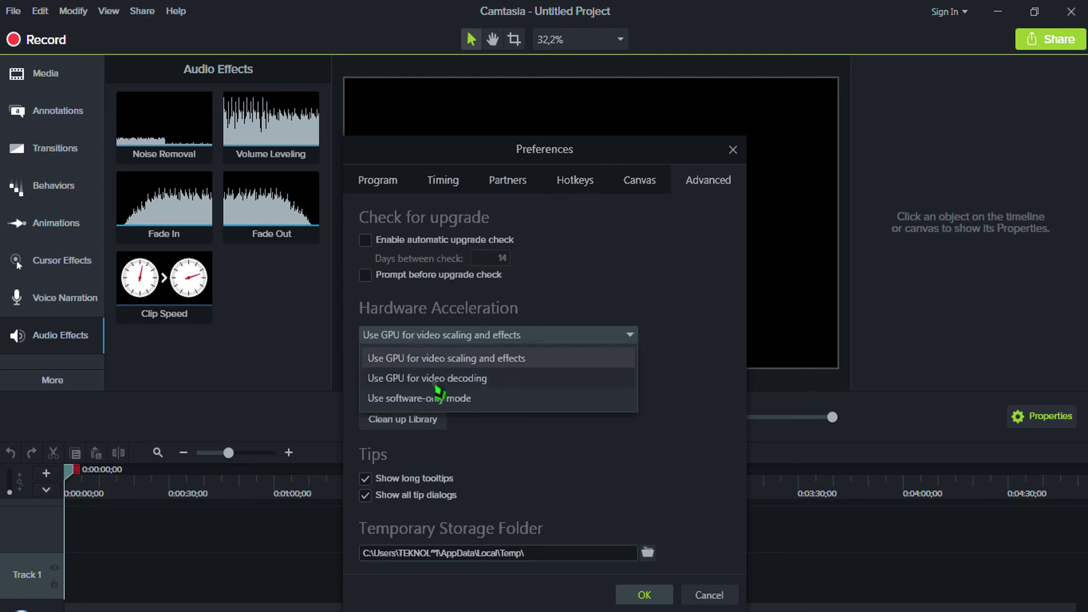
pyautogui.click(505, 379)
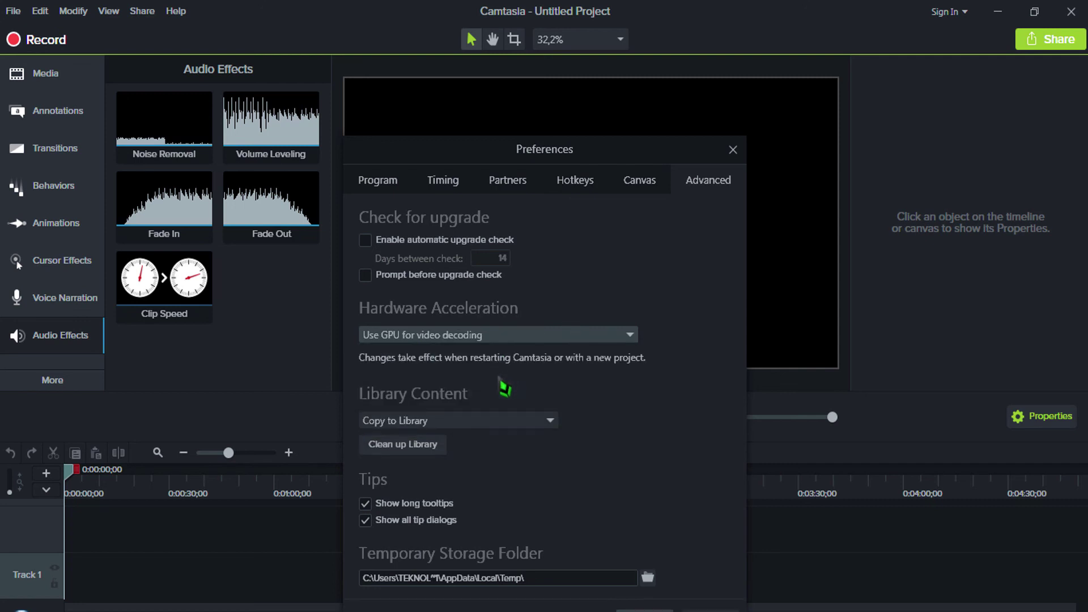
pyautogui.click(564, 340)
pyautogui.click(632, 151)
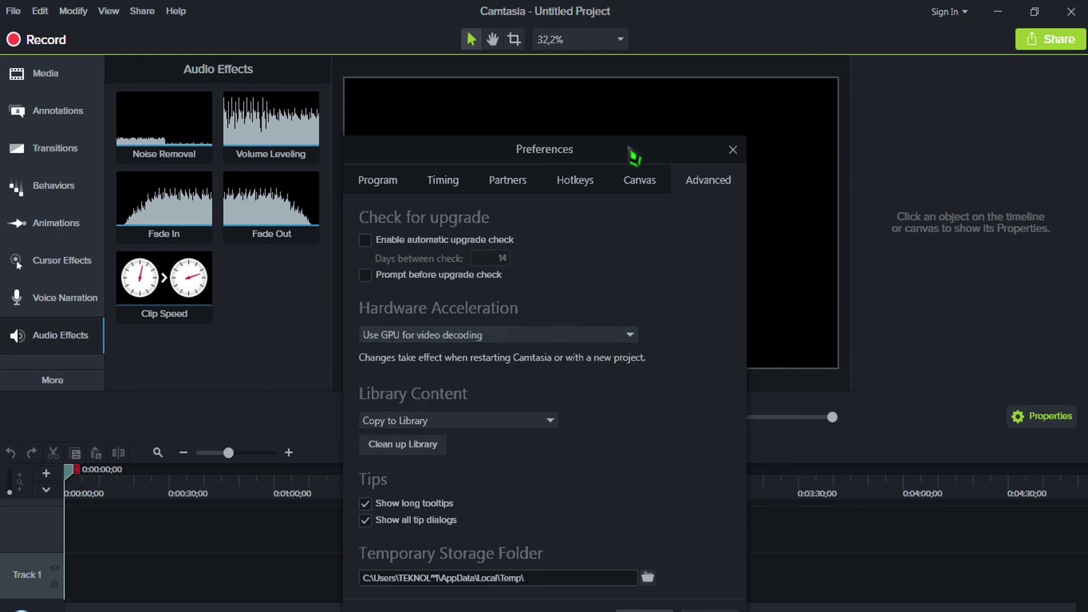
pyautogui.moveTo(631, 151); pyautogui.dragTo(618, 32)
pyautogui.click(641, 505)
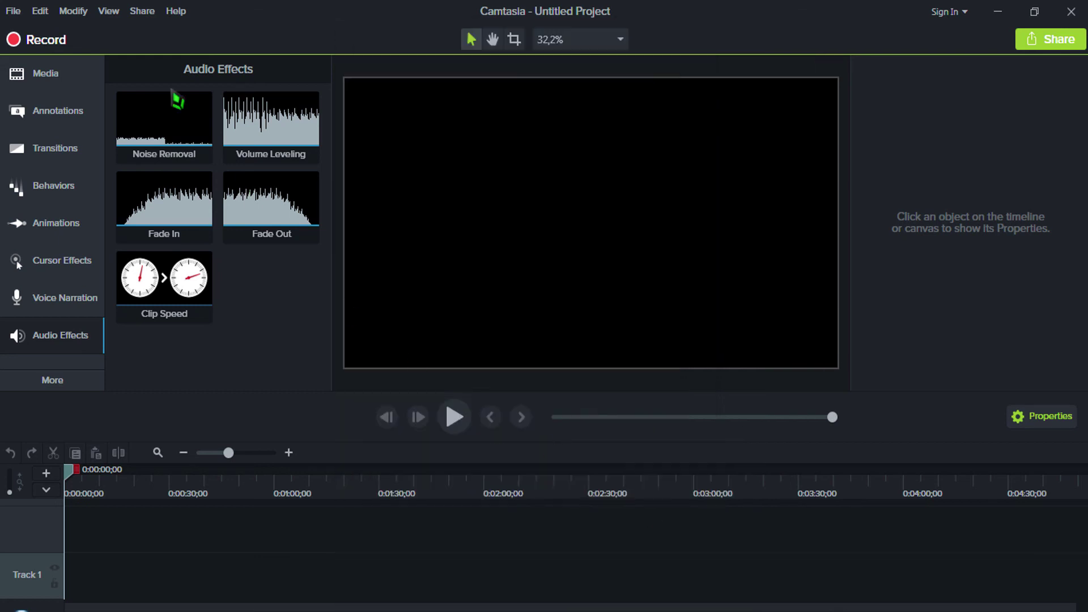
# - Examine the Modify commands for adding animations, behaviors and effects, and the Help commands, and close the menus
pyautogui.click(85, 15)
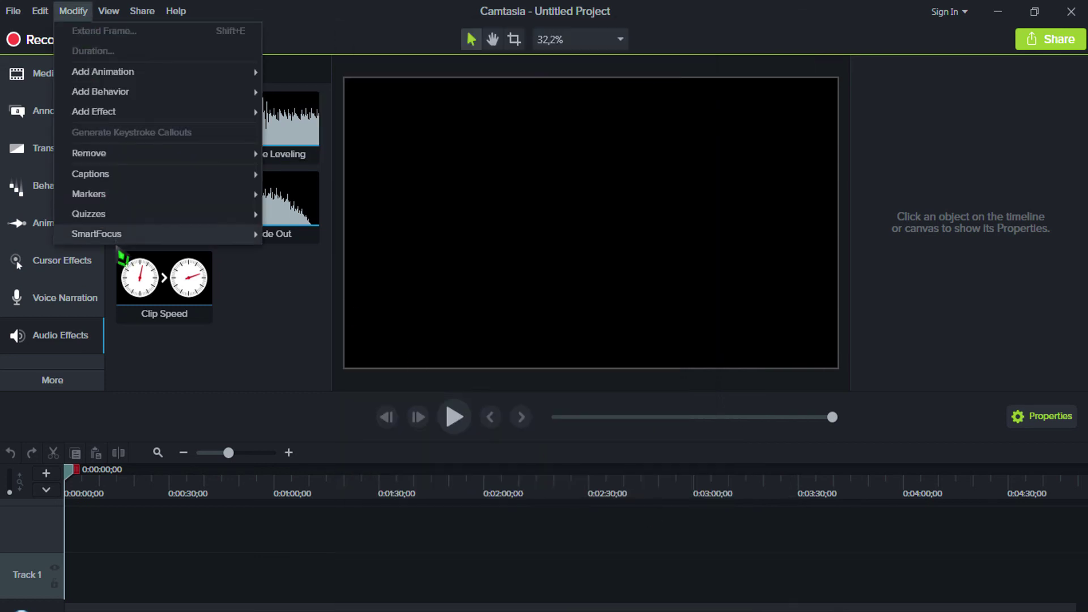
pyautogui.moveTo(252, 114)
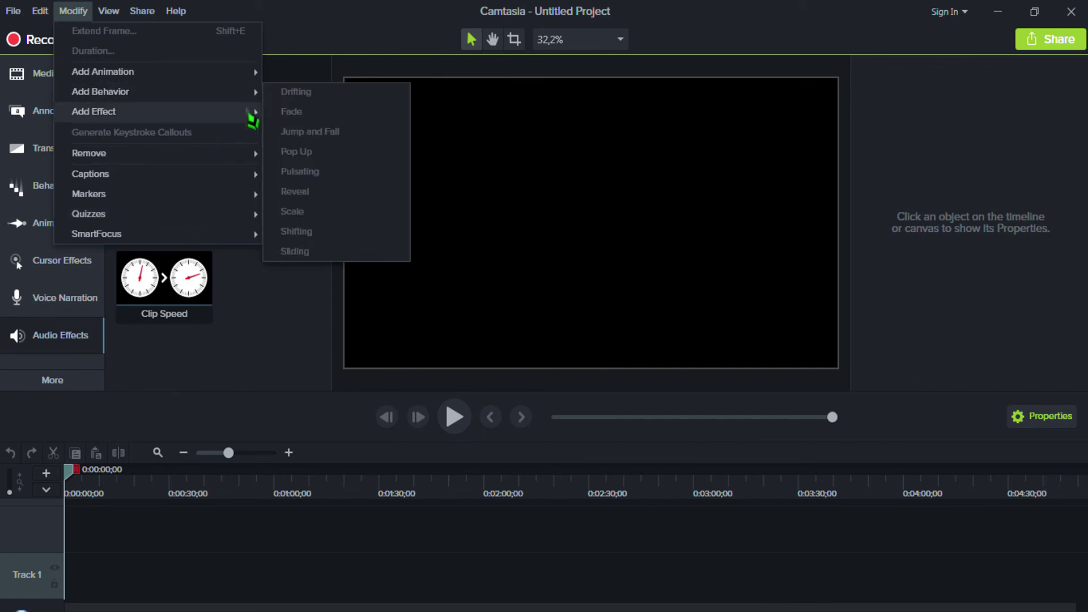
pyautogui.moveTo(309, 113)
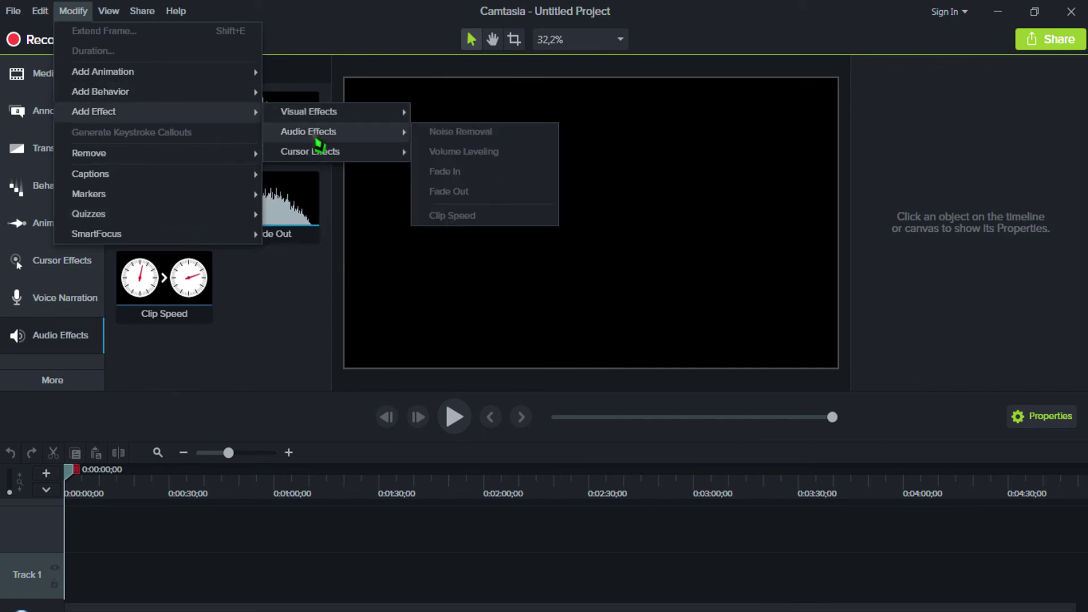
pyautogui.moveTo(321, 156)
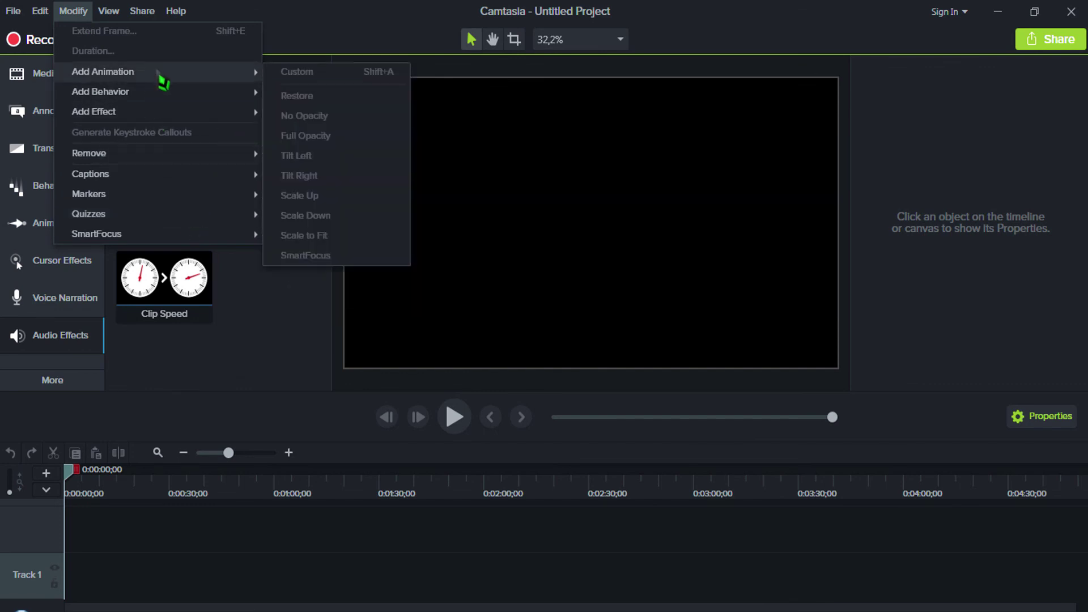
pyautogui.moveTo(154, 12)
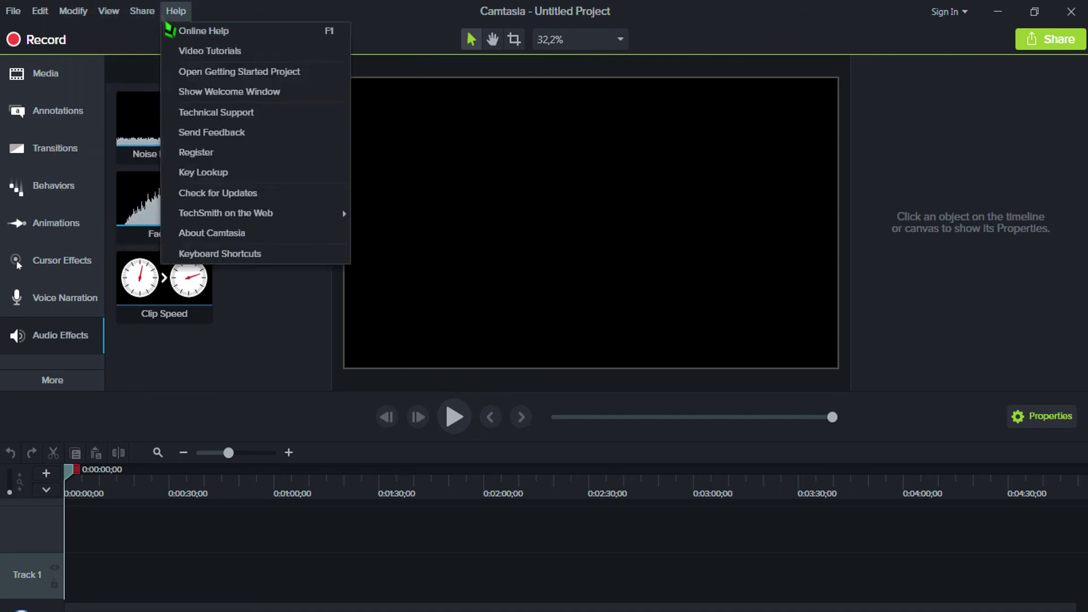
pyautogui.moveTo(120, 15)
pyautogui.moveTo(196, 19)
pyautogui.click(389, 21)
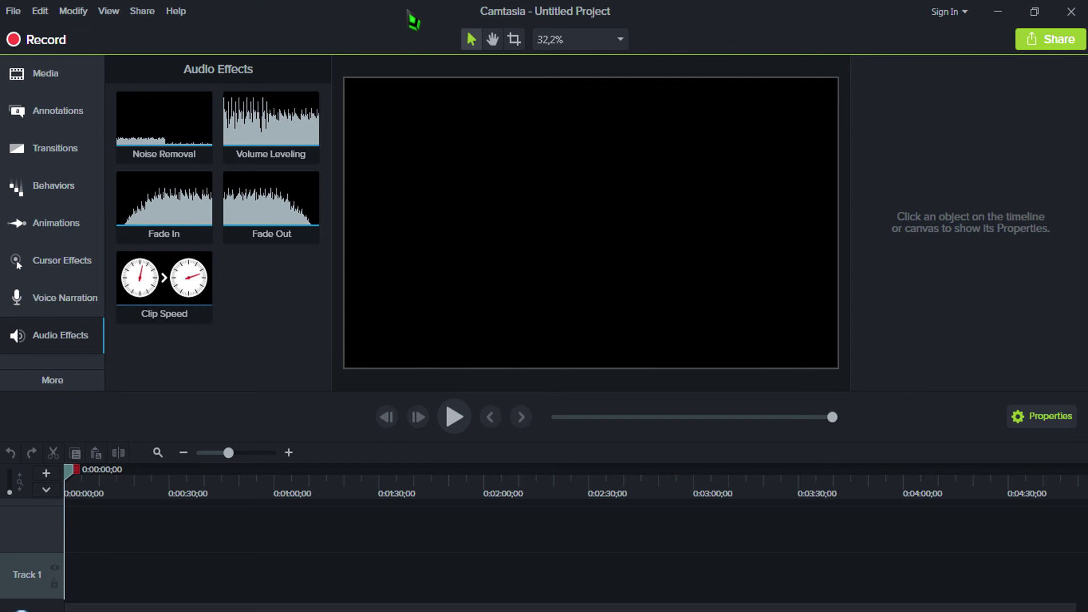